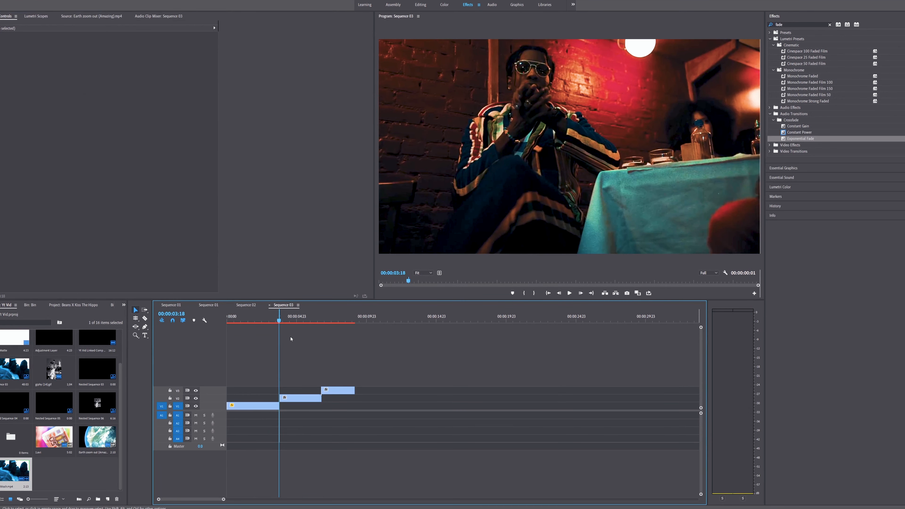
Set the sequence's out point at 00:00:06:17, at the end of the second clip.
drag(309, 320, 321, 323)
key(o)
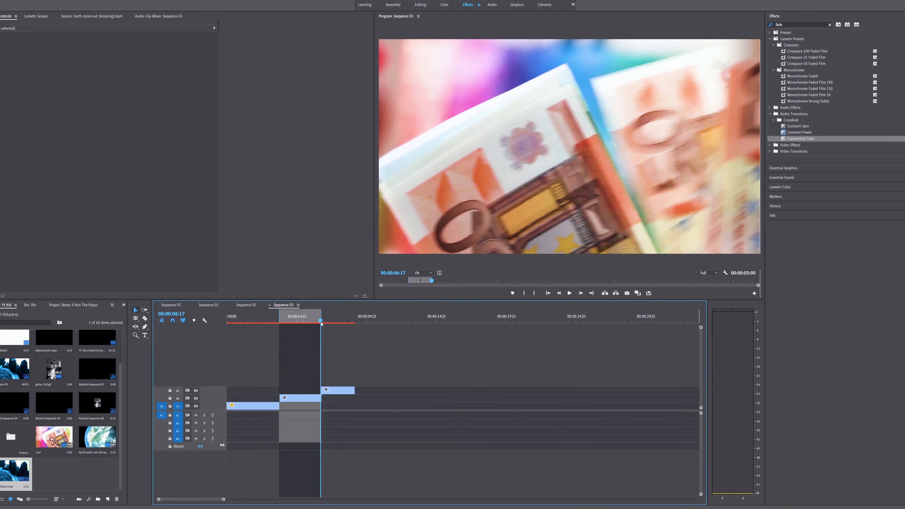
key(ctrl+m)
click(302, 93)
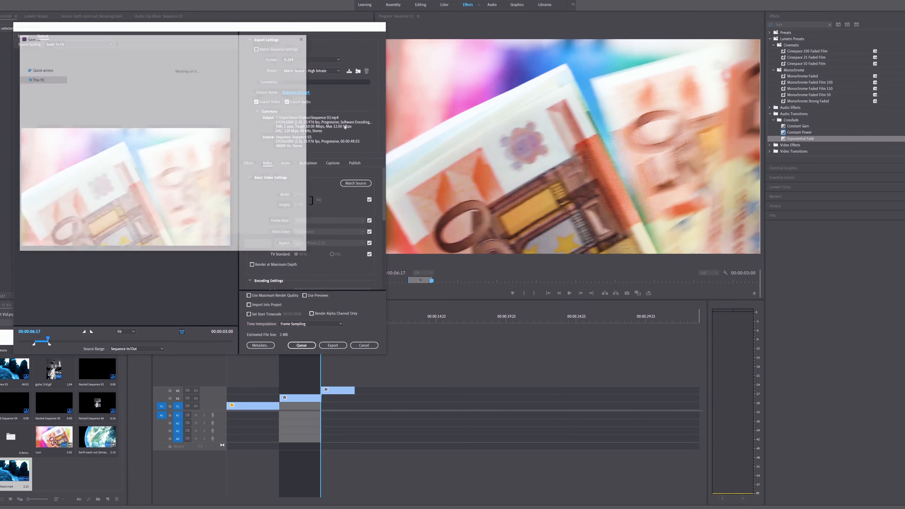
double_click(223, 91)
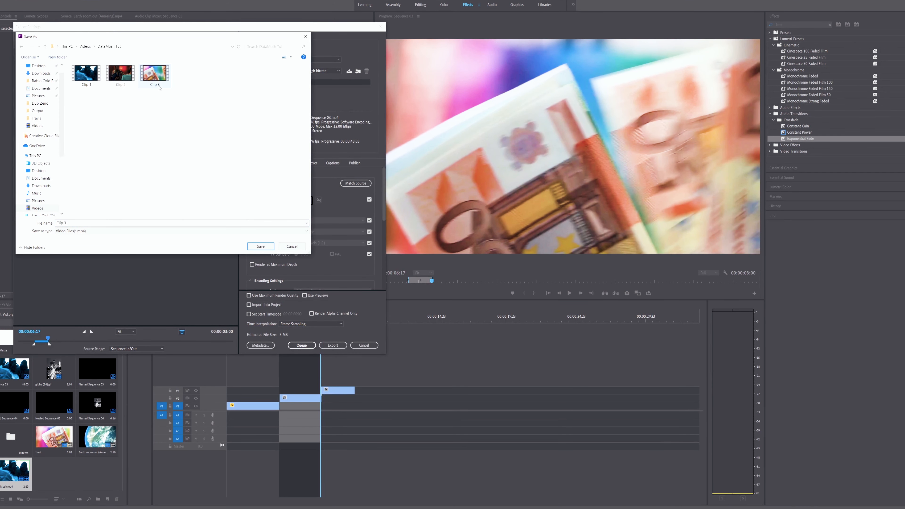
click(267, 249)
click(211, 155)
click(292, 247)
click(381, 27)
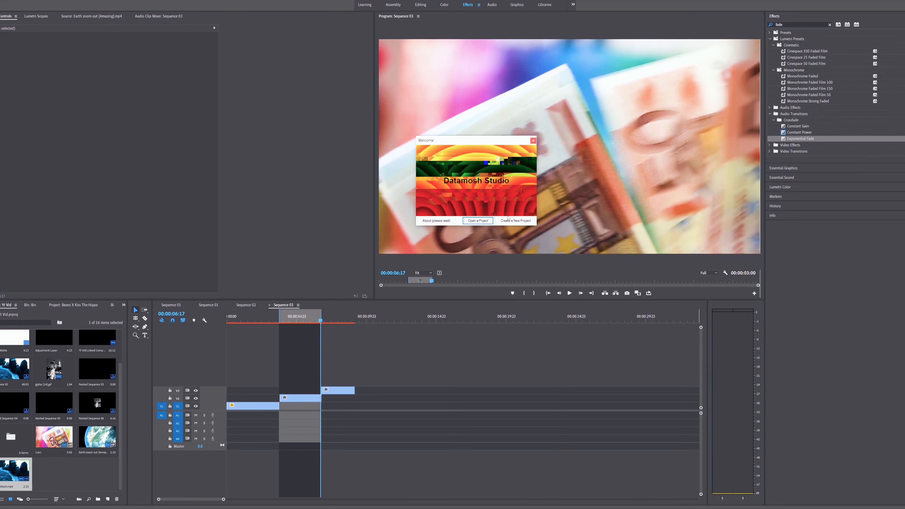
In Datamosh Studio, create a new project in a new folder named Save on the HD 2 (F:) drive.
click(520, 223)
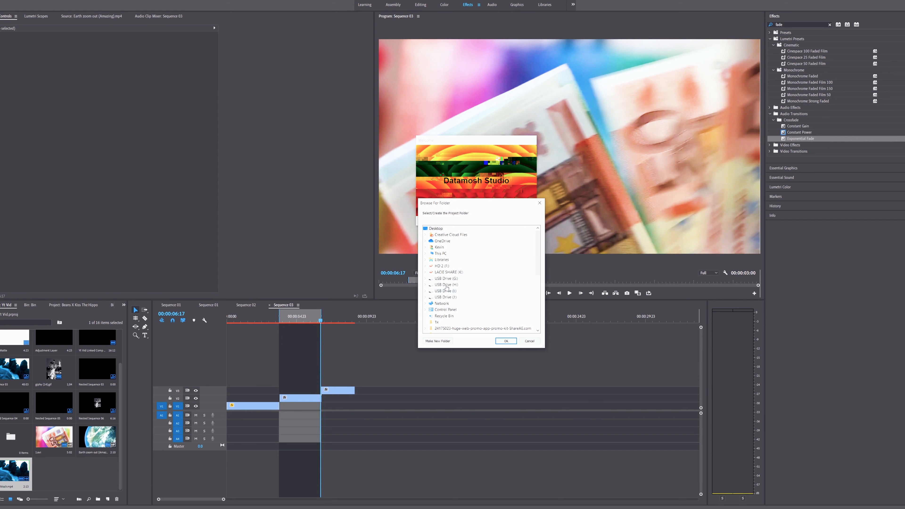
scroll(464, 286, down, 7)
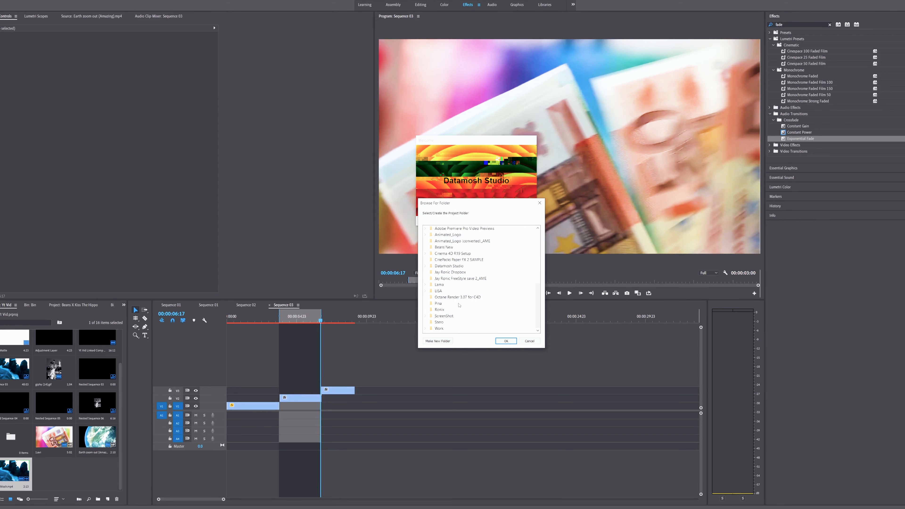
scroll(459, 305, up, 7)
click(444, 266)
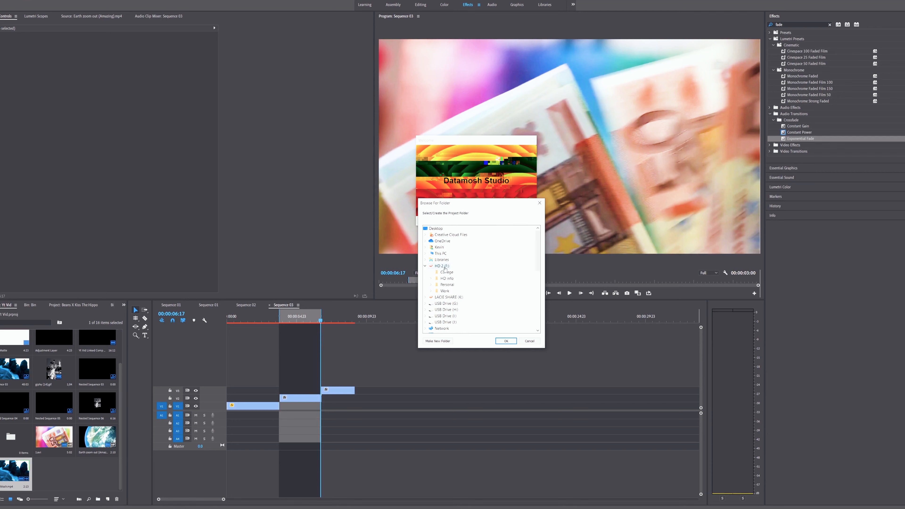
click(437, 341)
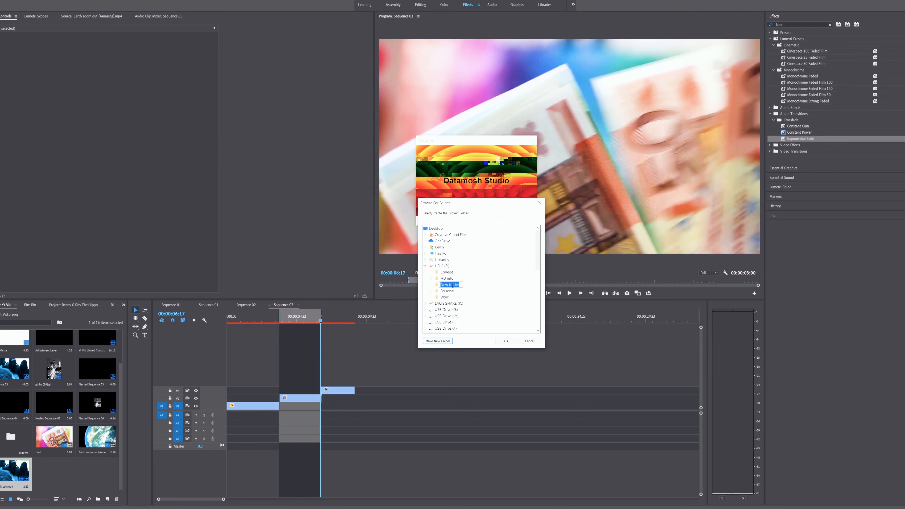
key(BackSpace)
click(509, 342)
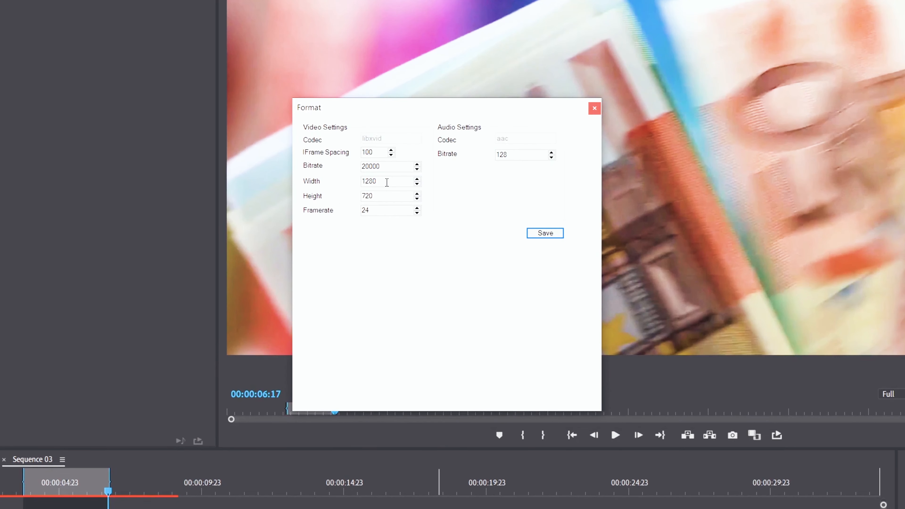
Set the project's video format to a width of 1920 and a height of 1080, and save it.
drag(456, 168, 420, 161)
text(1920)
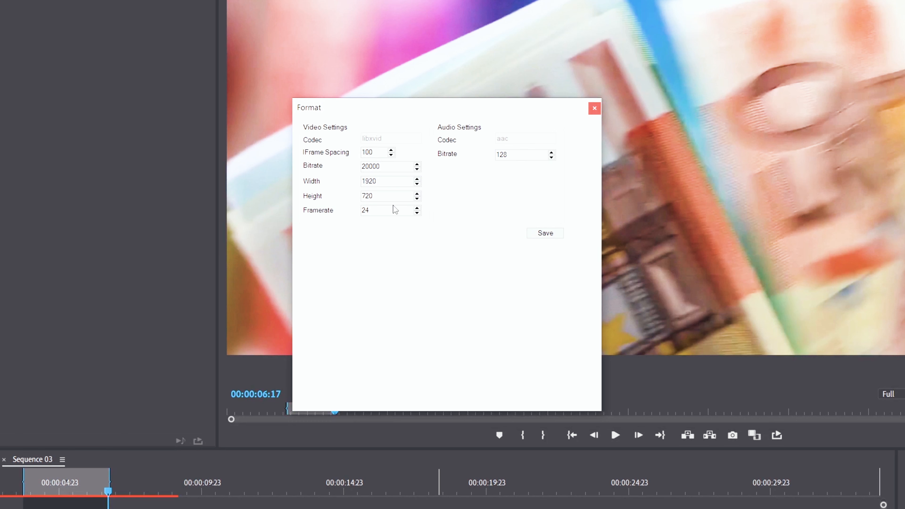
drag(395, 196, 296, 189)
text(1080)
click(545, 233)
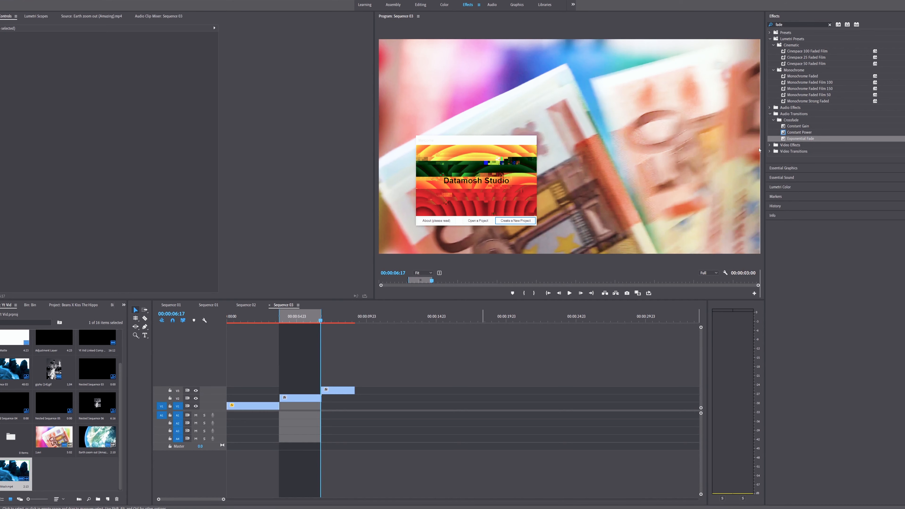
Reposition the Datamosh Studio window and enlarge it in width and height.
drag(637, 110, 480, 178)
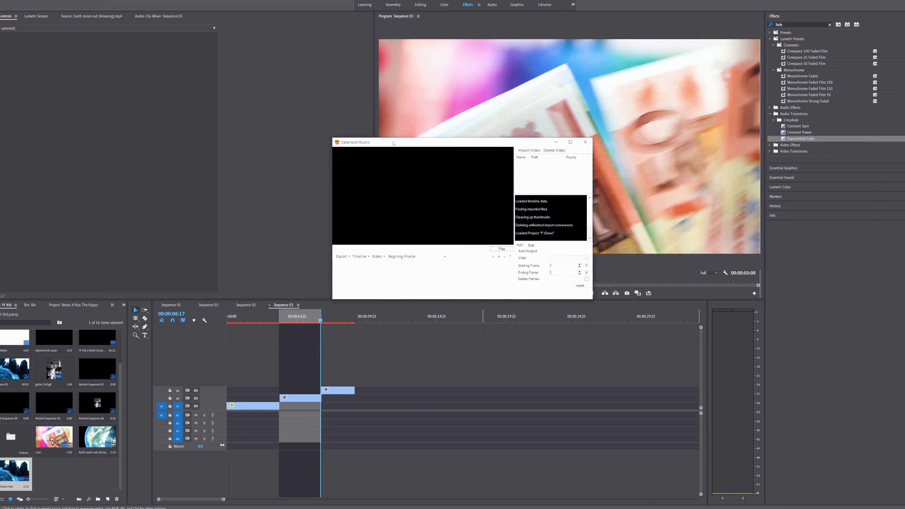
drag(593, 205, 675, 209)
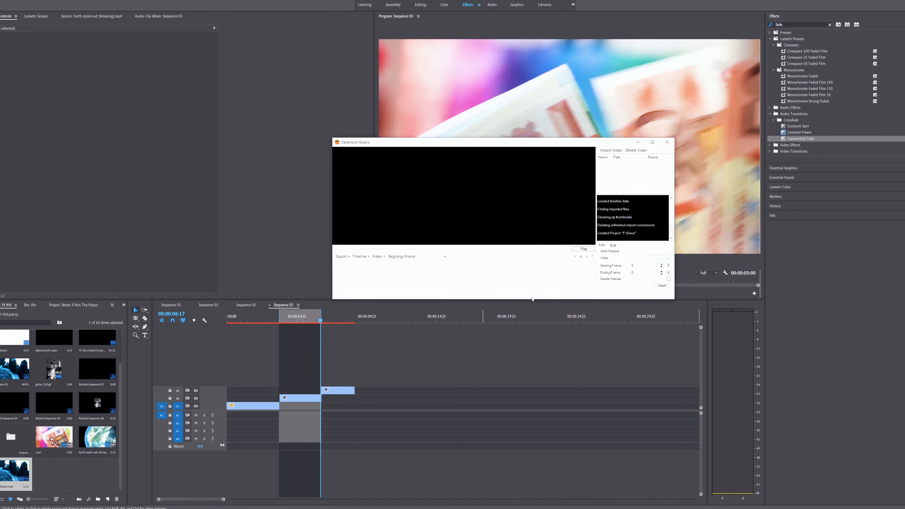
drag(533, 300, 533, 370)
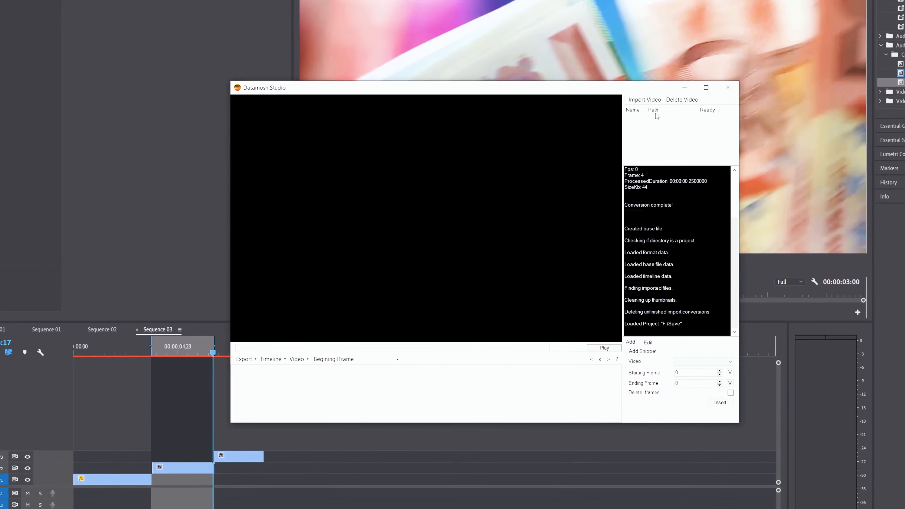
Import the MP4 file clip 1 from the DataMosh Tut folder in Videos.
click(653, 101)
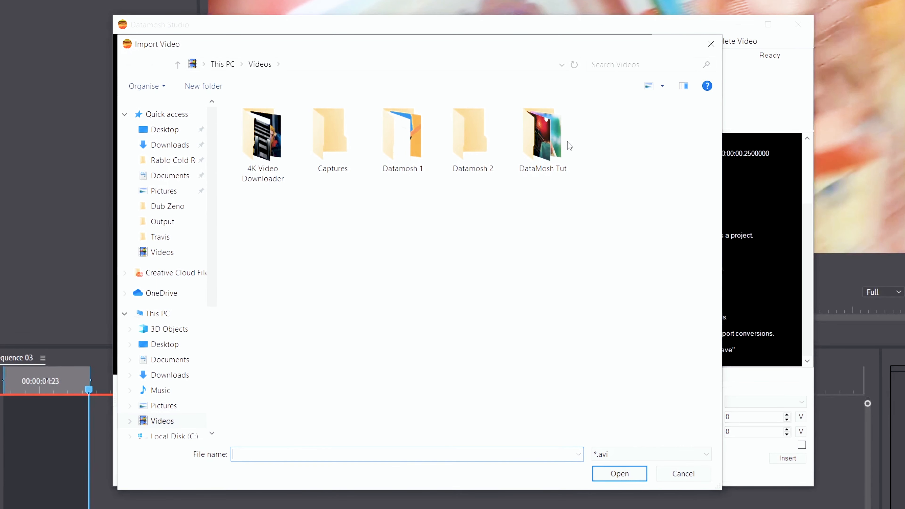
double_click(548, 162)
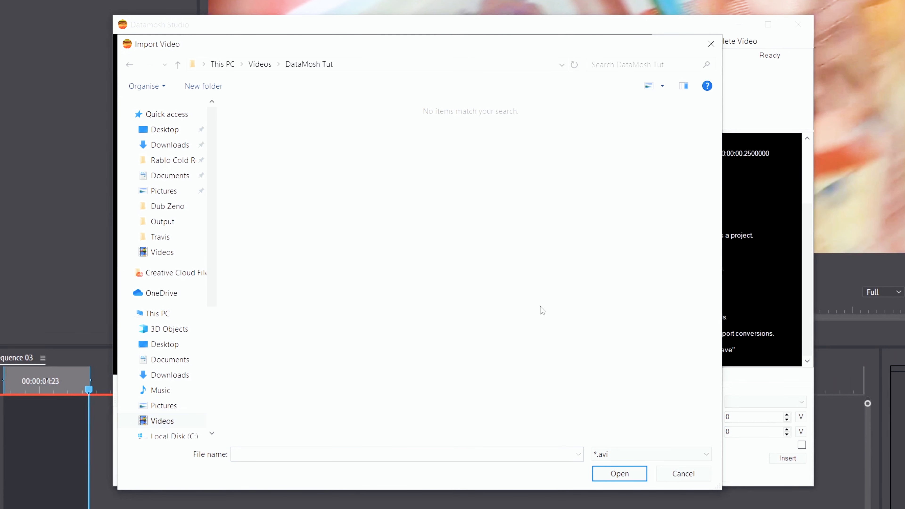
click(615, 461)
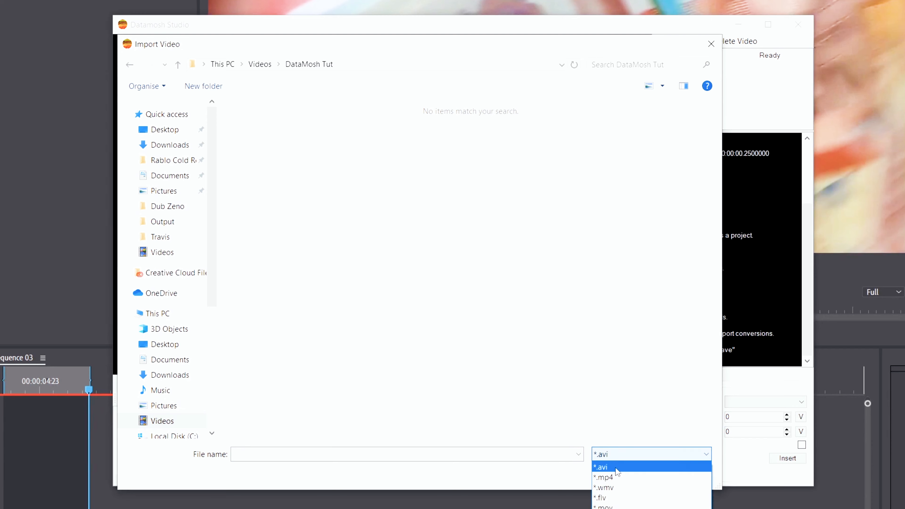
click(612, 476)
double_click(279, 119)
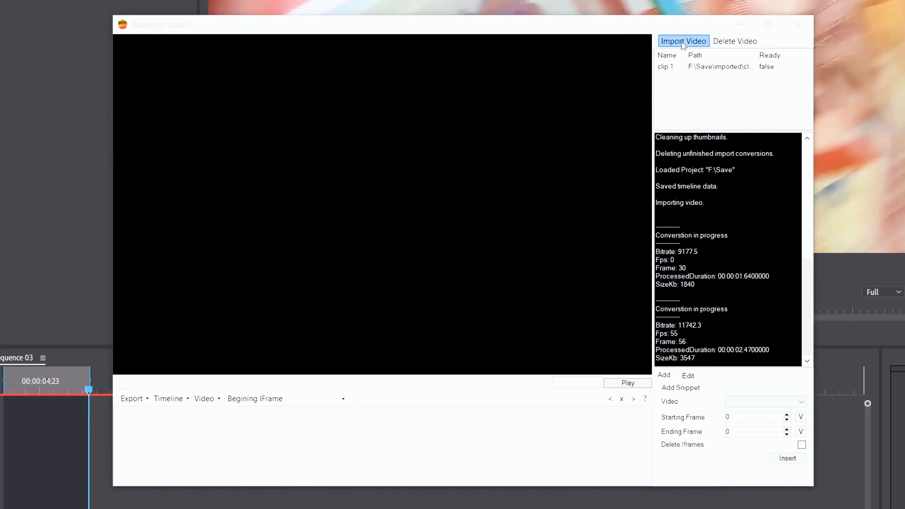
Import the MP4 files clip 2 and clip 3 from the DataMosh Tut folder.
click(683, 41)
click(635, 457)
click(603, 477)
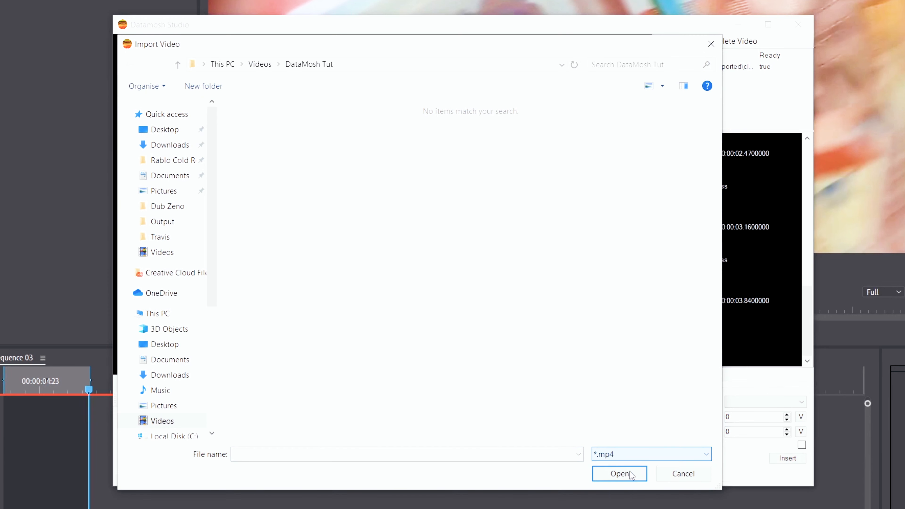
double_click(403, 116)
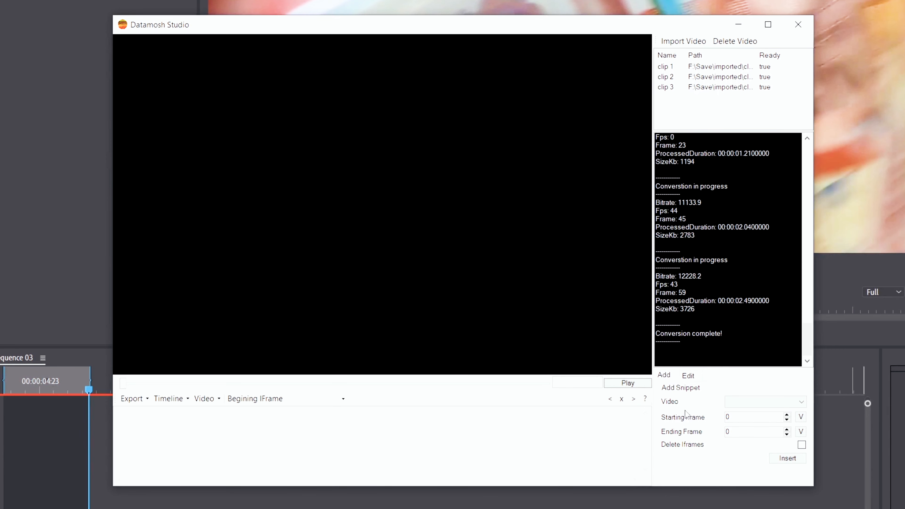
Insert clip 1 into the timeline from frame 0 to frame 92, keeping its I-frames.
click(773, 401)
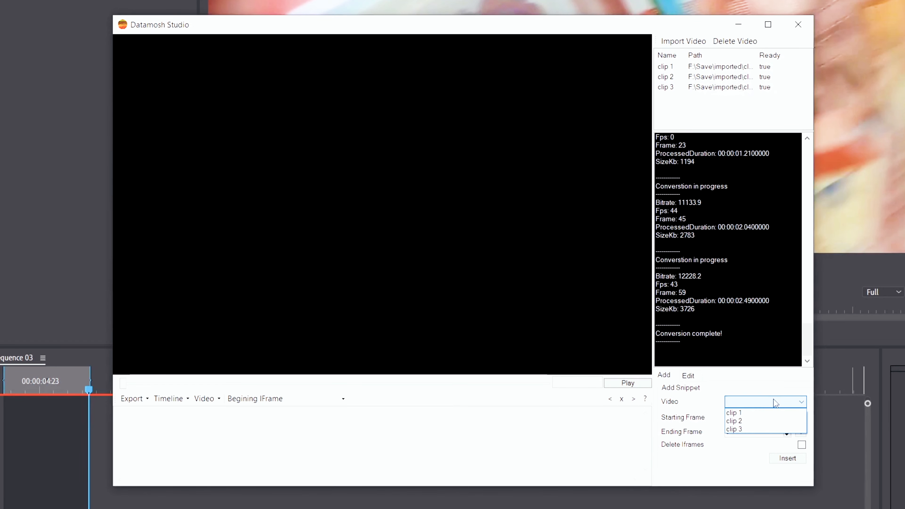
click(755, 413)
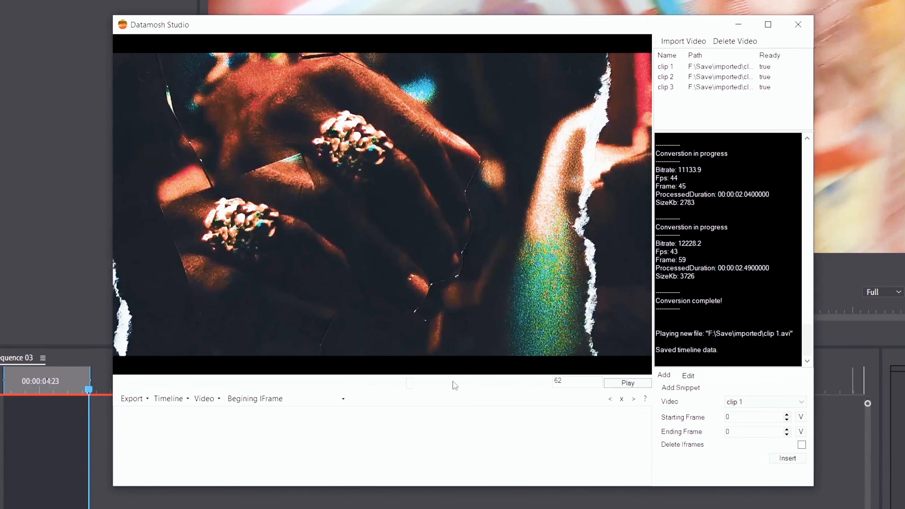
drag(408, 384, 549, 389)
click(787, 459)
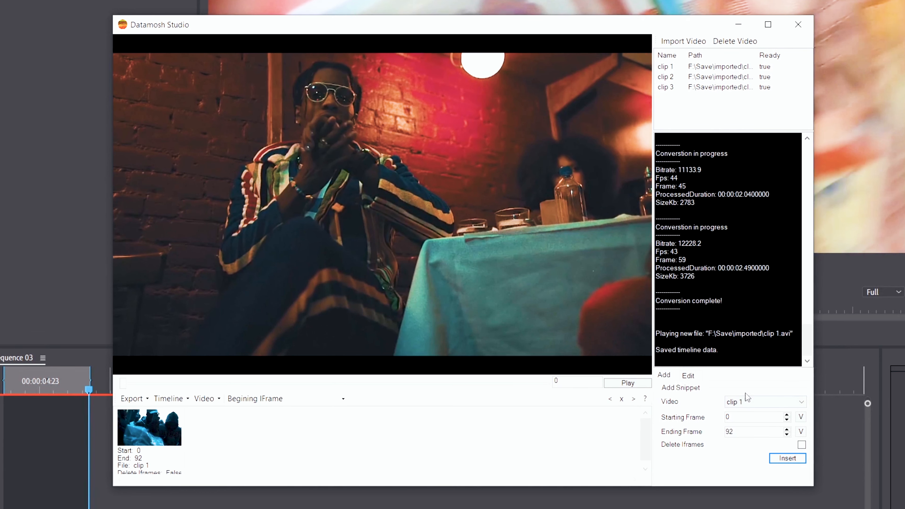
Insert clip 2 into the timeline from frame 0 to frame 74 with its I-frames deleted.
click(748, 402)
click(748, 419)
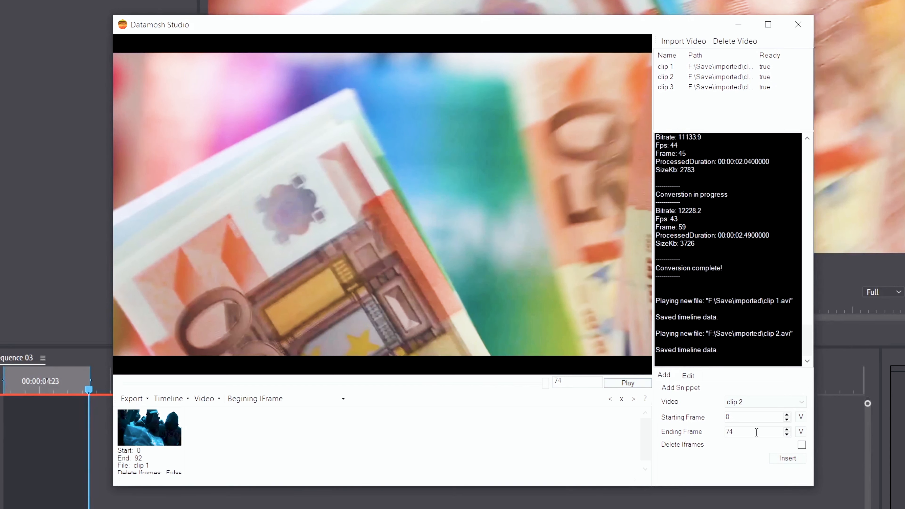
click(802, 446)
click(791, 459)
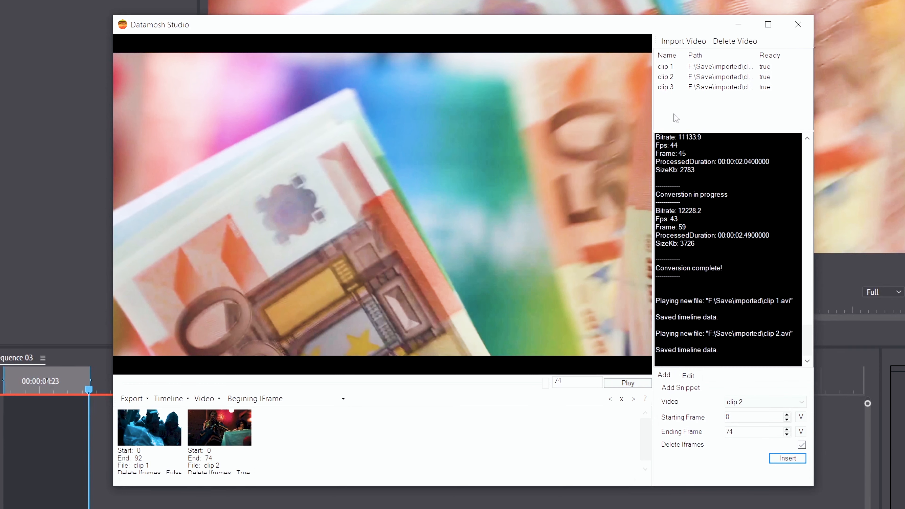
Insert clip 3 into the timeline from frame 0 to frame 59 with its I-frames deleted.
click(741, 404)
click(742, 428)
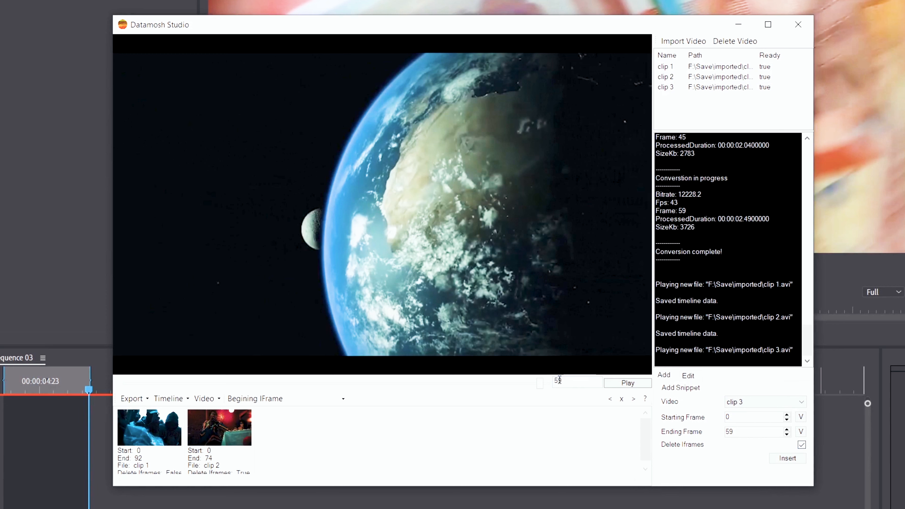
click(792, 459)
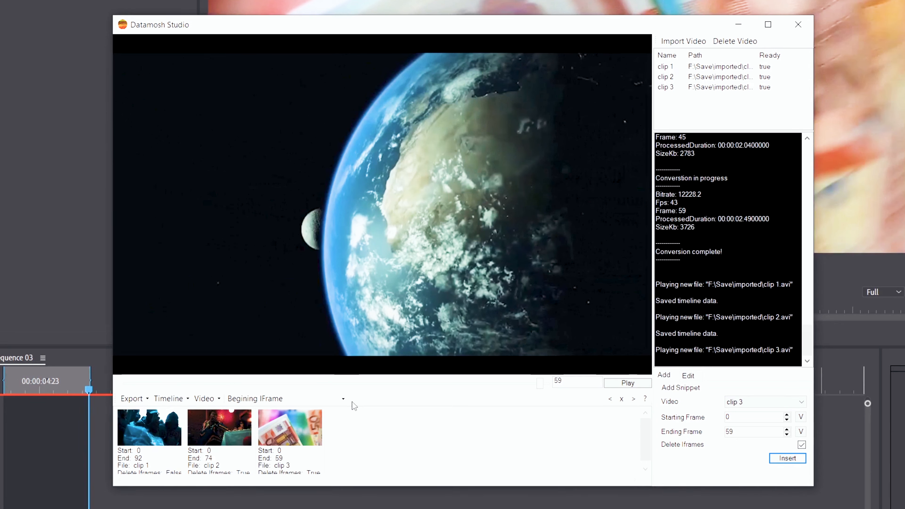
Choose clip 1 as the beginning I-frame and export the datamosh project.
click(343, 399)
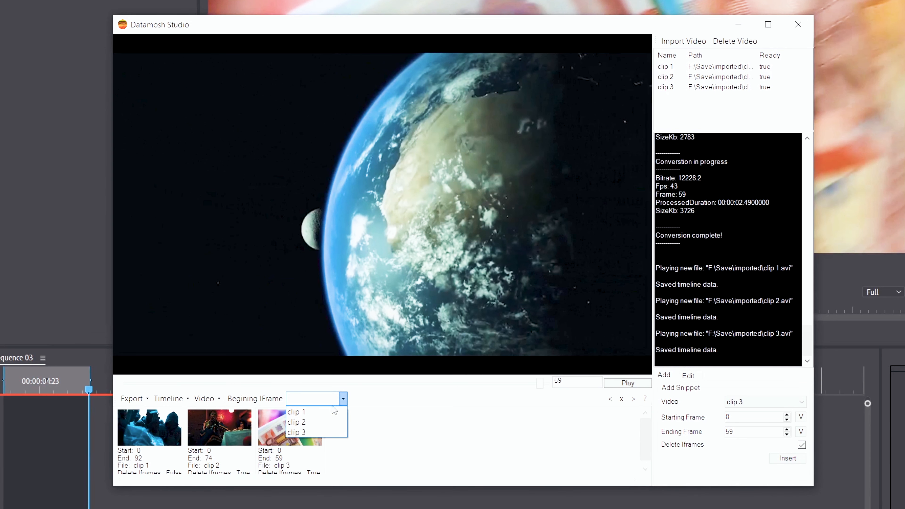
click(309, 413)
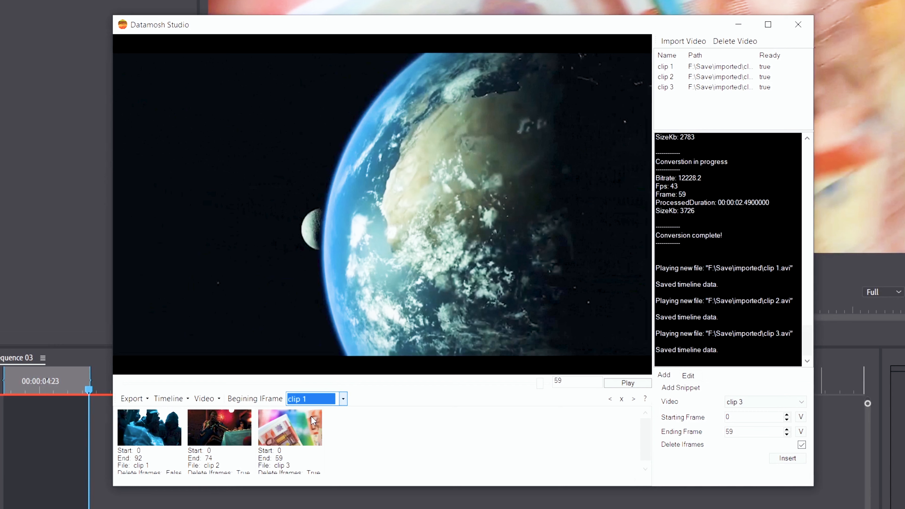
click(149, 402)
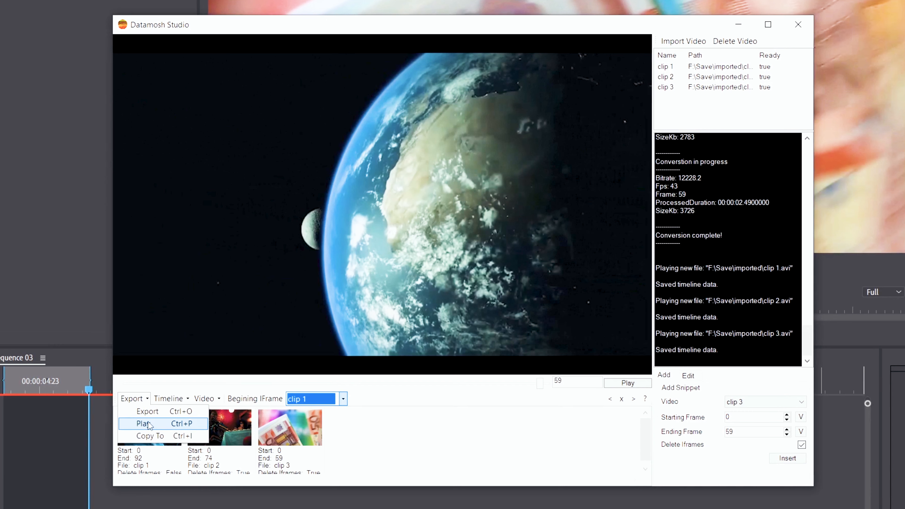
click(147, 411)
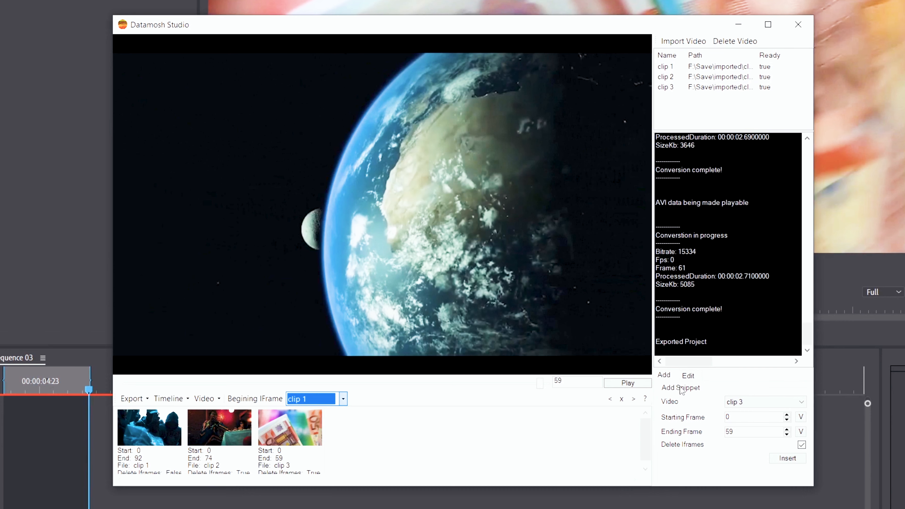
Copy the exported datamosh video to the Videos folder.
click(139, 402)
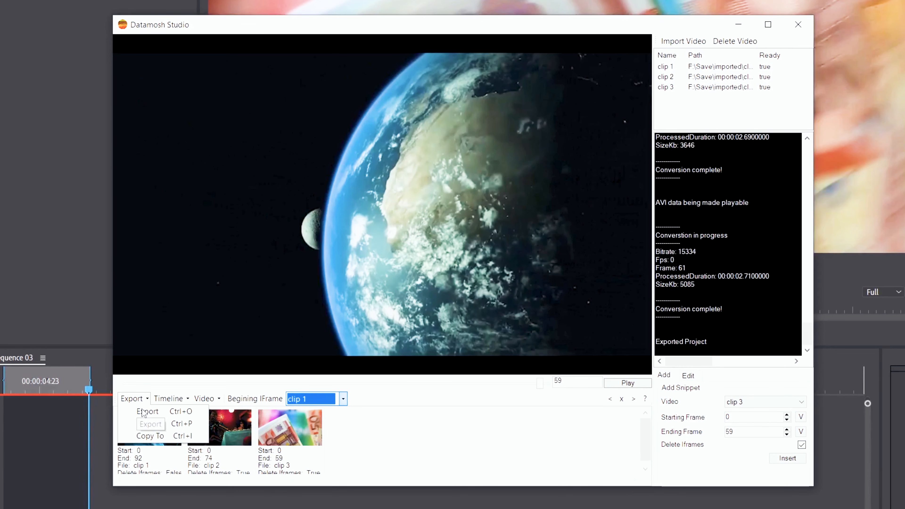
click(157, 436)
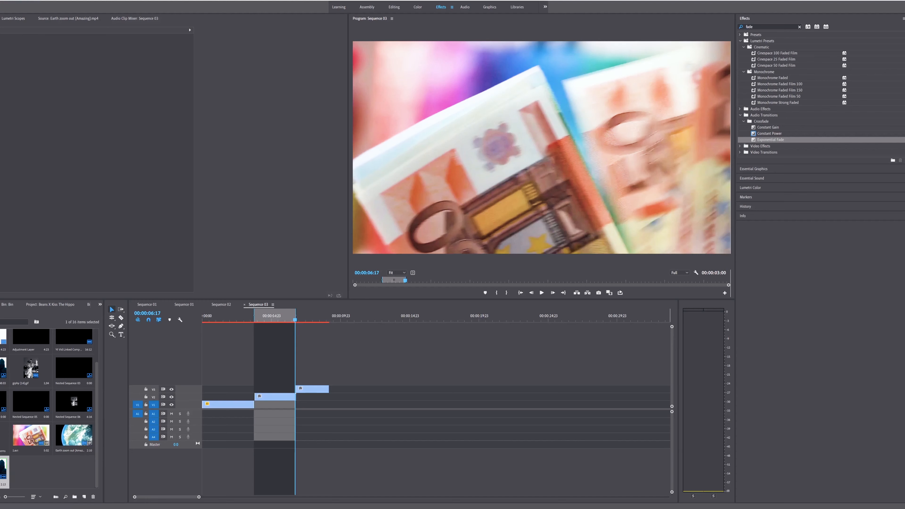
In Premiere Pro, add the exported datamosh video to Sequence 03 after the existing clips and move the playhead to 00:00:09:10, at its start.
drag(620, 403, 334, 406)
drag(323, 319, 334, 323)
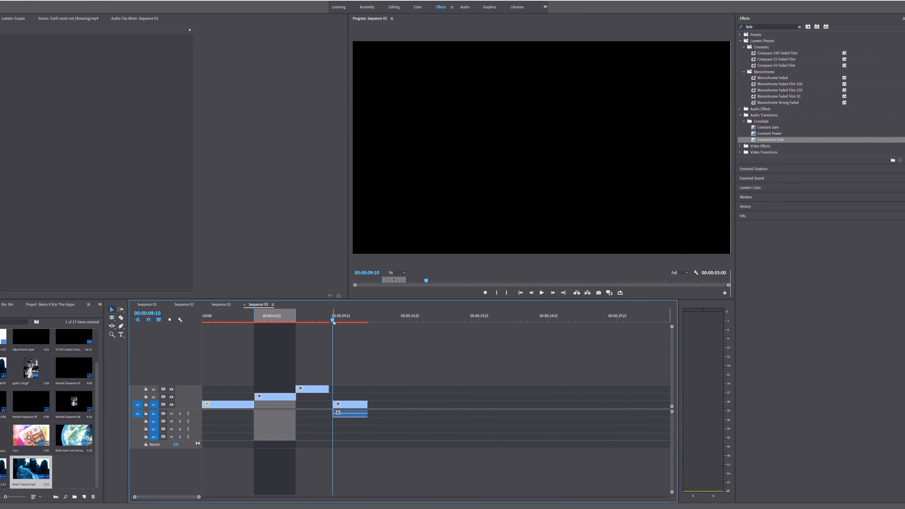
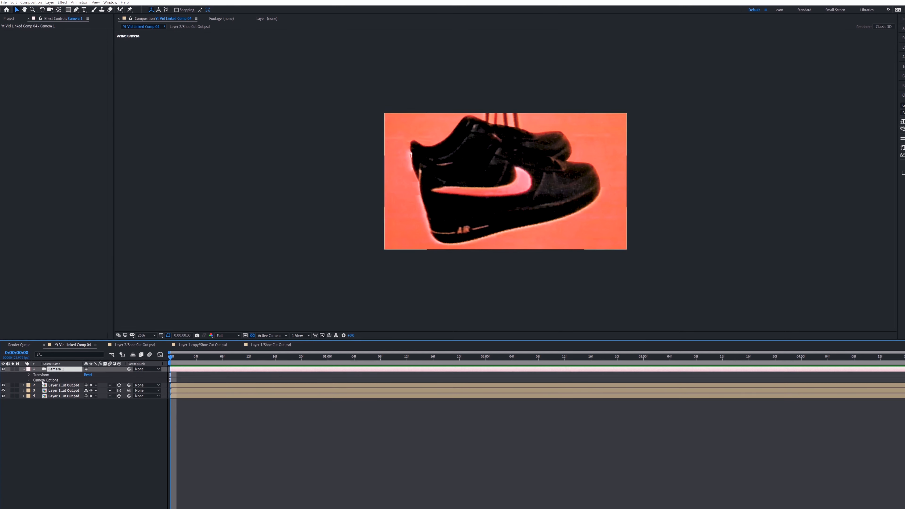
In After Effects, animate Camera 1 from keyframes on every transform property at frame 0 to Z position -1205.3 and Z rotation 4° at 0:00:00:20.
click(29, 375)
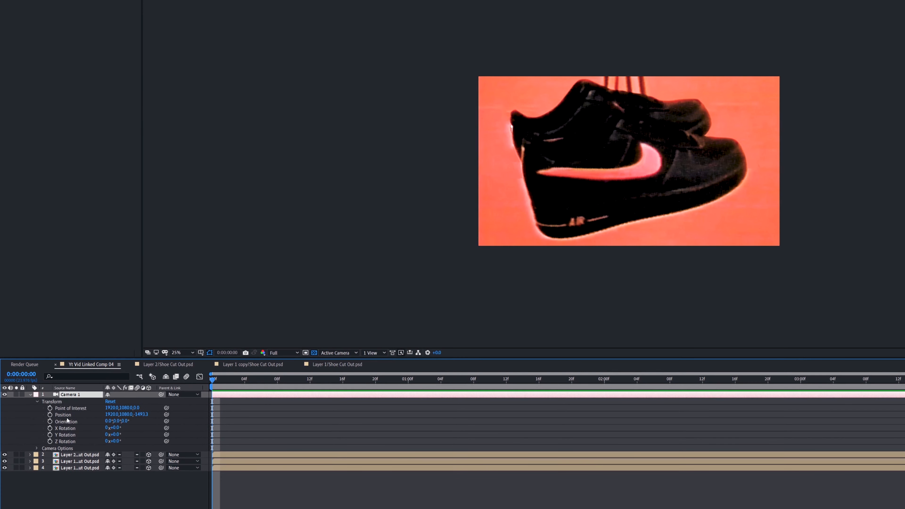
drag(50, 409, 49, 441)
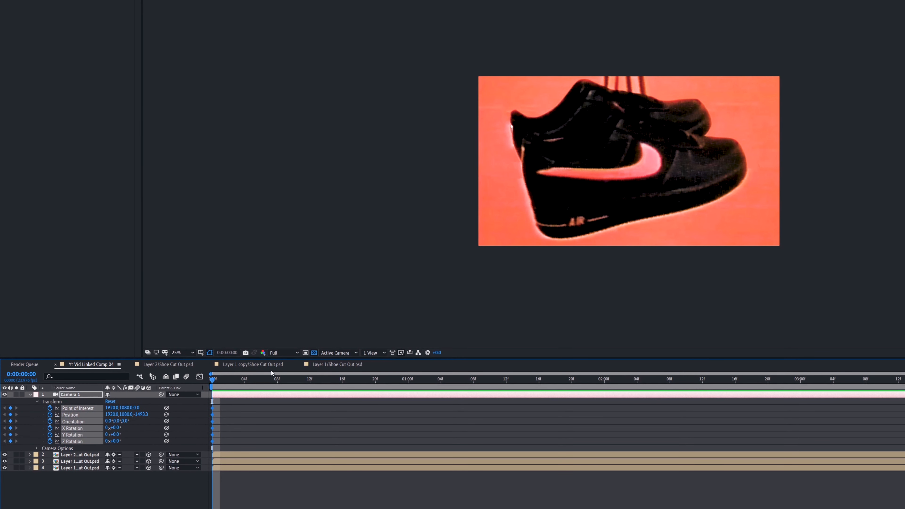
click(217, 380)
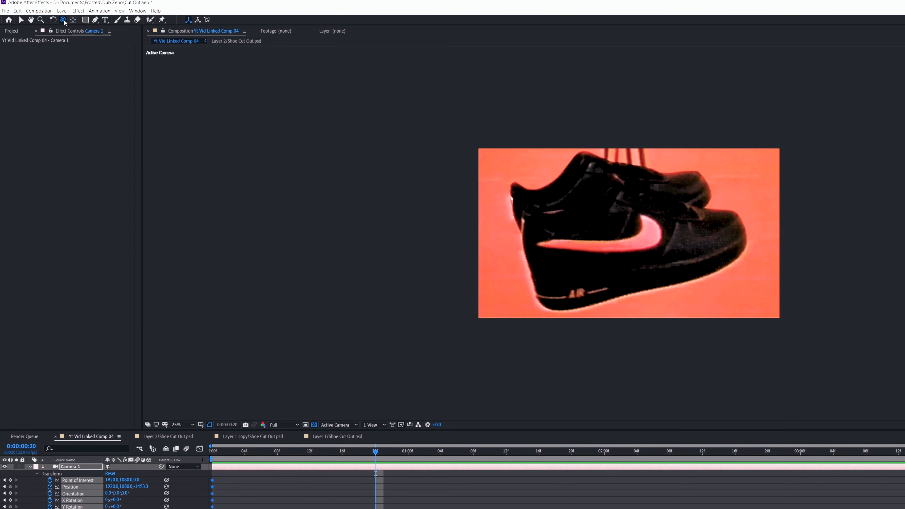
click(64, 20)
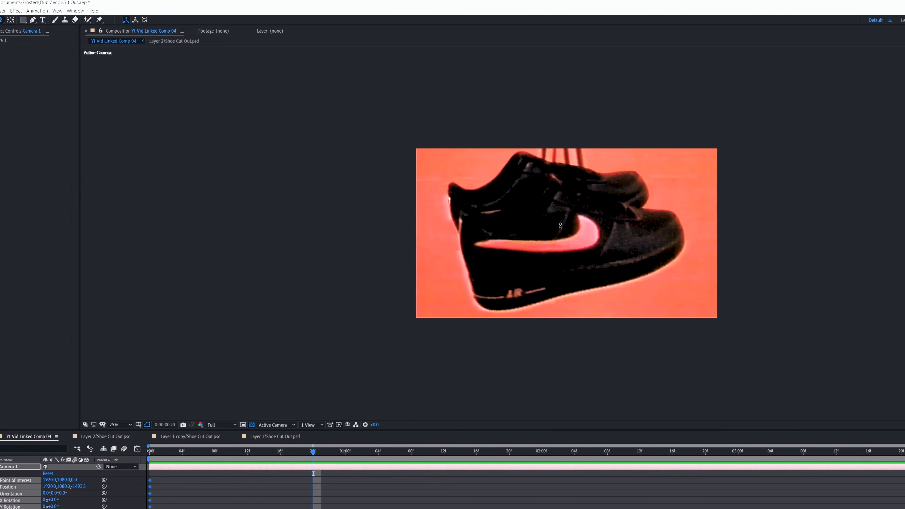
drag(570, 226, 571, 218)
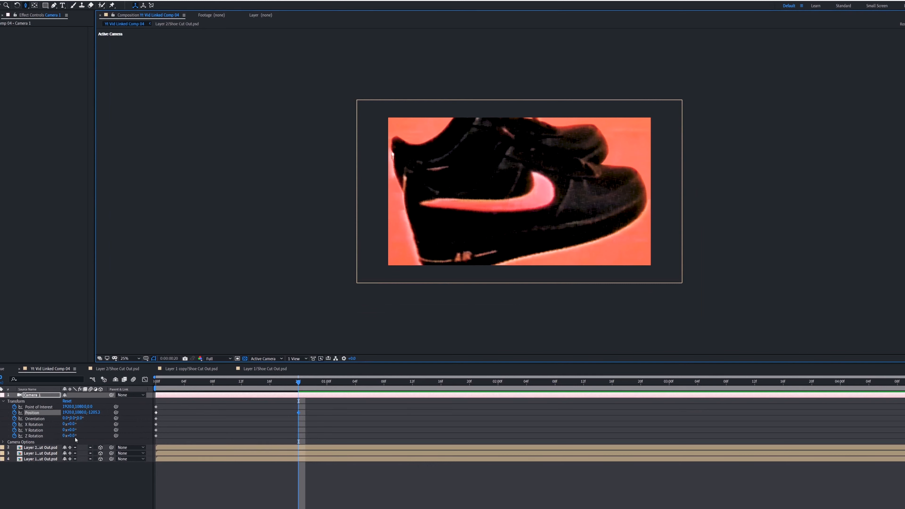
drag(73, 436, 75, 436)
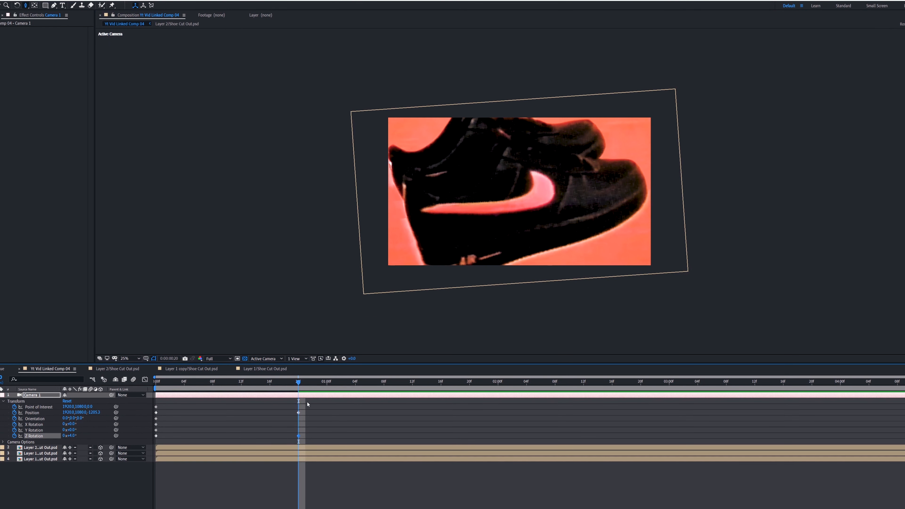
Play back the camera animation from the start of the composition and park the playhead at 0:00:00:14.
drag(299, 383, 312, 454)
drag(265, 383, 109, 410)
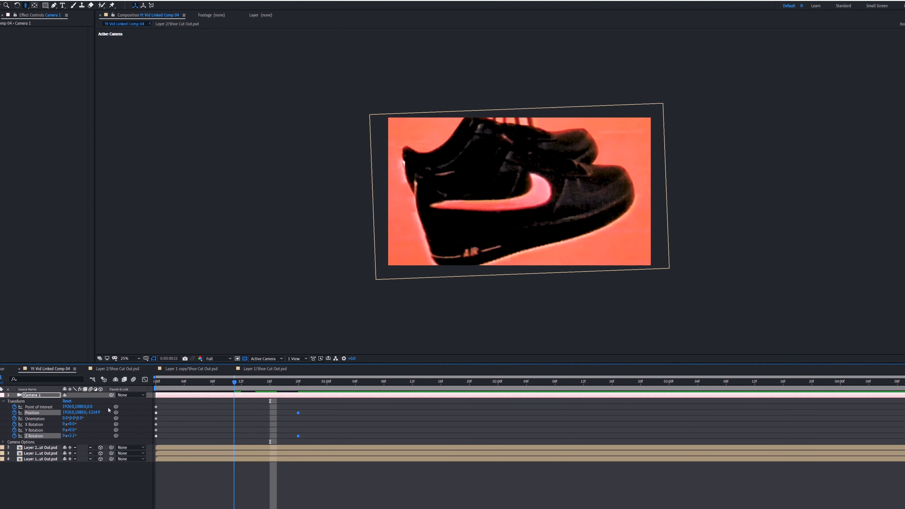
key(Home)
key(space)
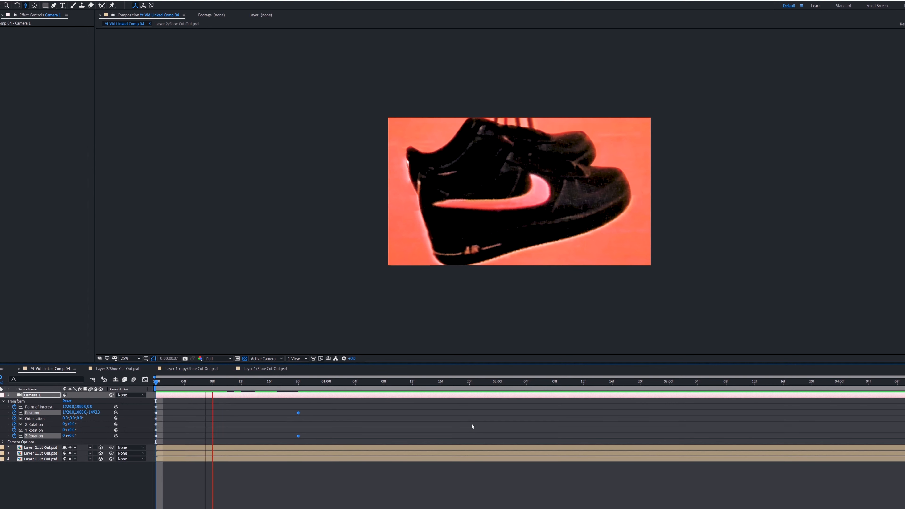
key(space)
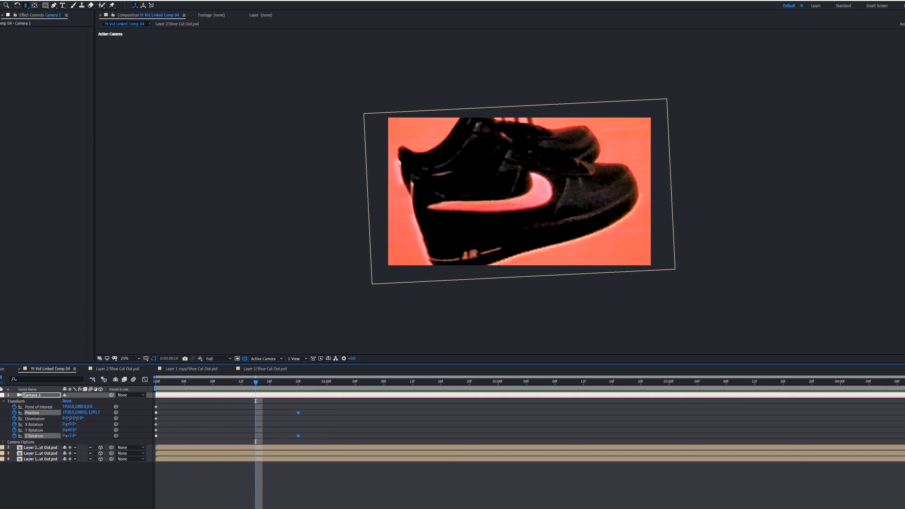
Keyframe all transform properties of layer 2, the shoe cut-out, at 0:00:00:14 and move it down out of frame at 0:00:01:04.
click(0, 447)
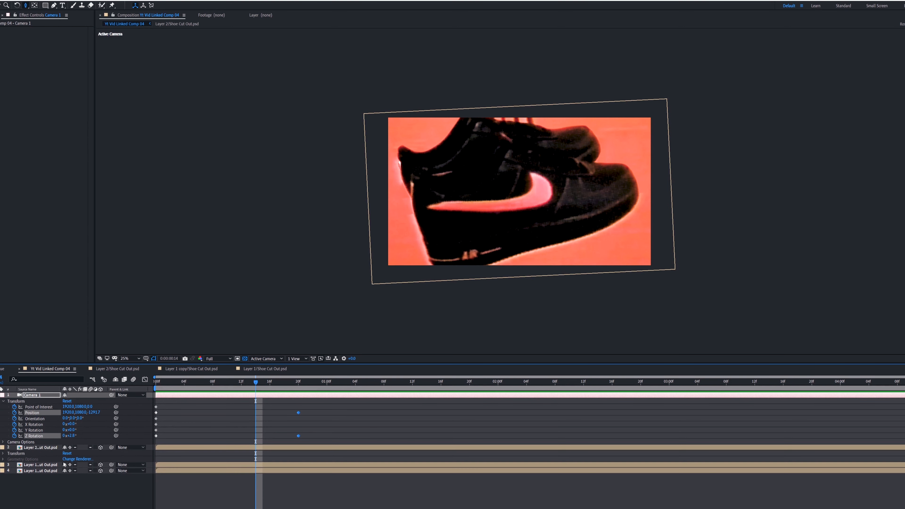
click(3, 454)
drag(14, 460, 15, 500)
drag(260, 384, 354, 392)
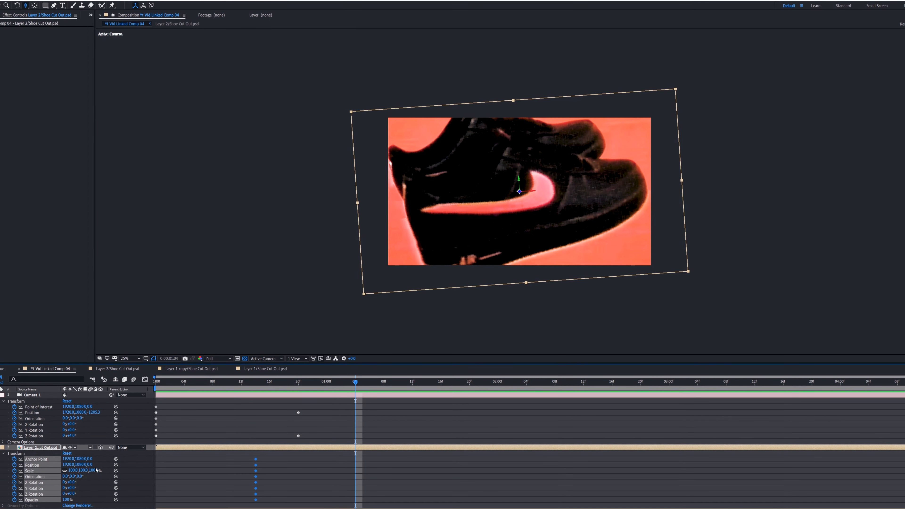
drag(63, 465, 1, 465)
drag(523, 229, 584, 404)
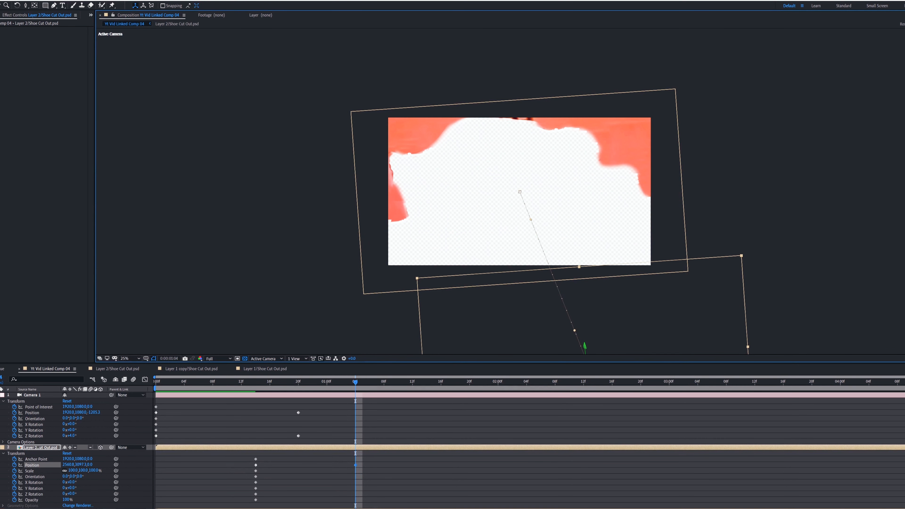
Keyframe all transform properties of layer 4 at 0:00:00:14 and move the layer up to about 1716, 282 at 0:00:01:04.
click(256, 385)
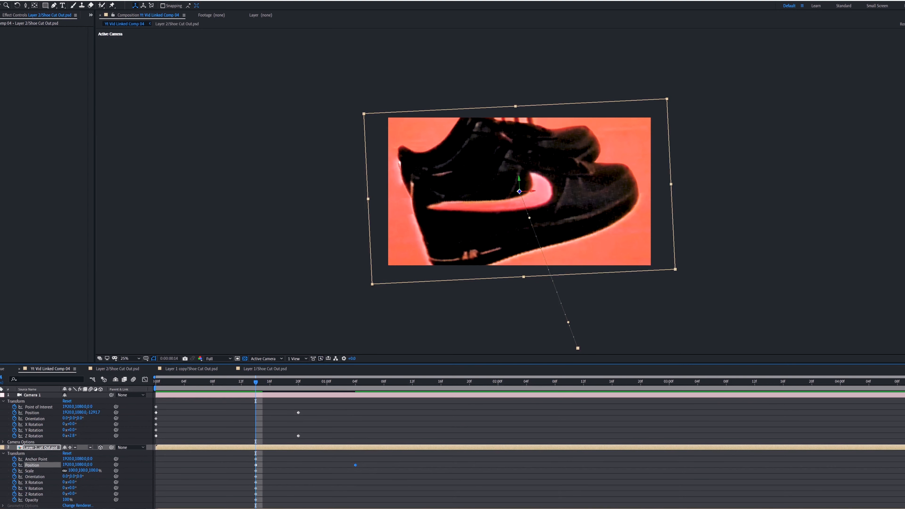
scroll(22, 474, down, 3)
drag(14, 454, 15, 500)
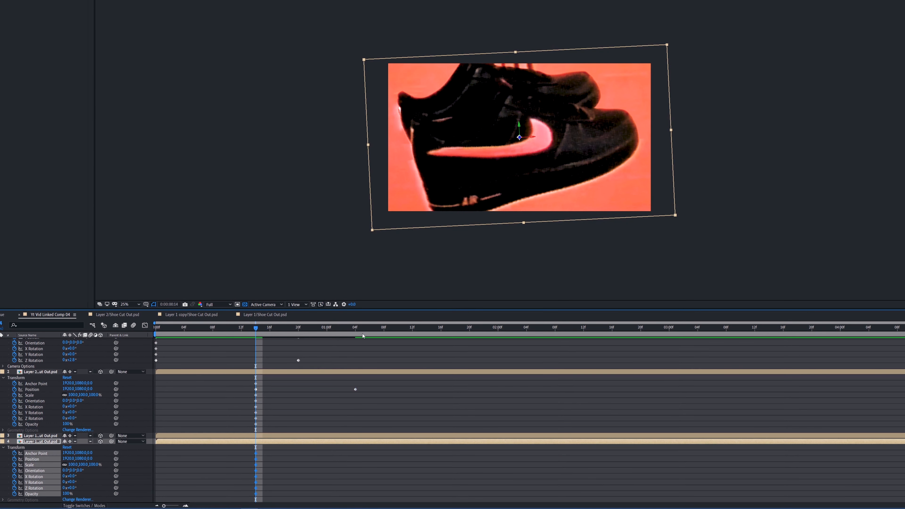
click(355, 332)
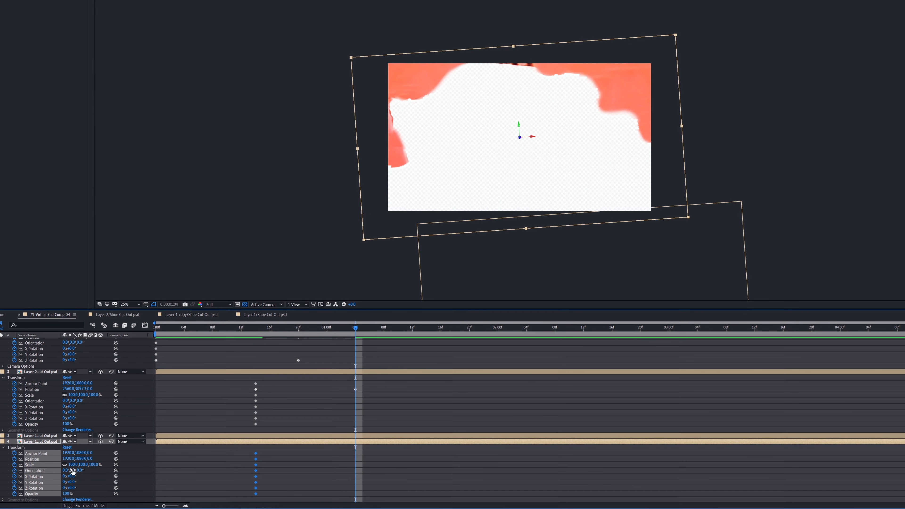
drag(399, 88, 378, 22)
click(377, 22)
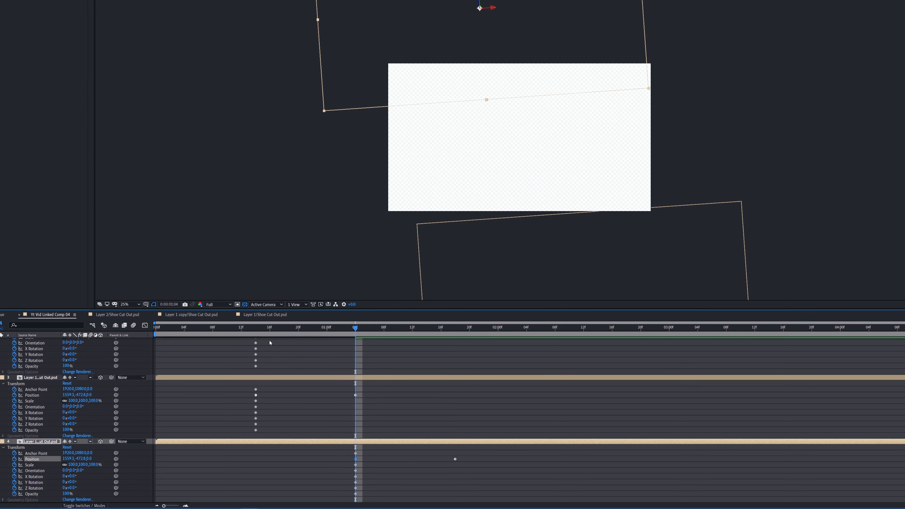
Preview the layer animation and shift the cut-out layers' keyframes at 0:00:01:04 earlier to 0:00:01:00.
key(space)
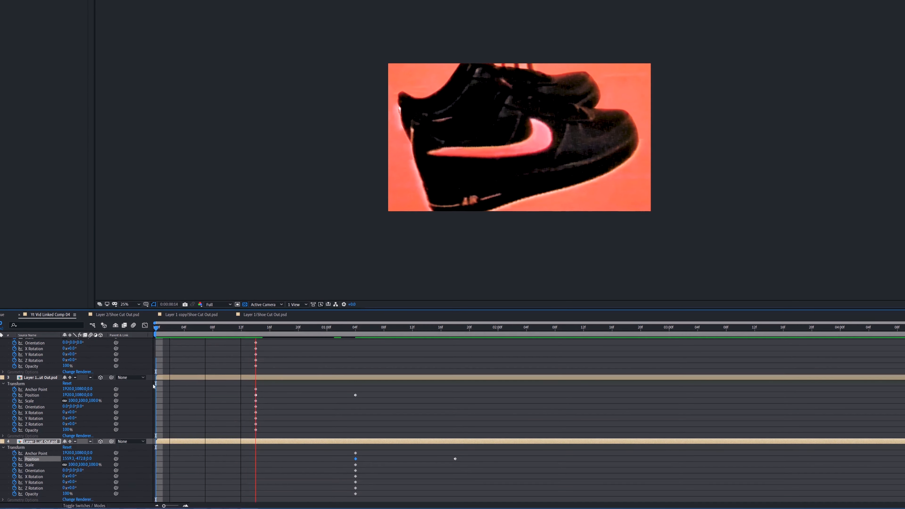
key(space)
drag(362, 329, 302, 343)
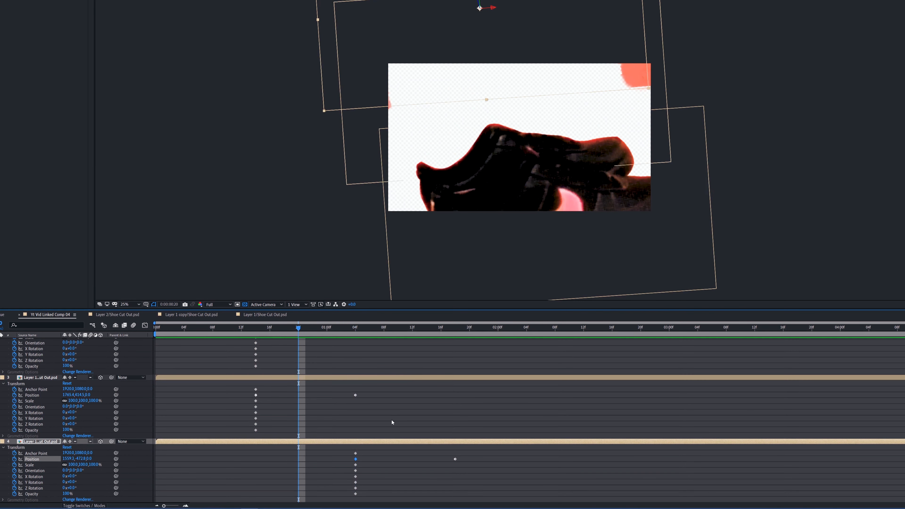
scroll(391, 424, up, 5)
scroll(390, 424, down, 3)
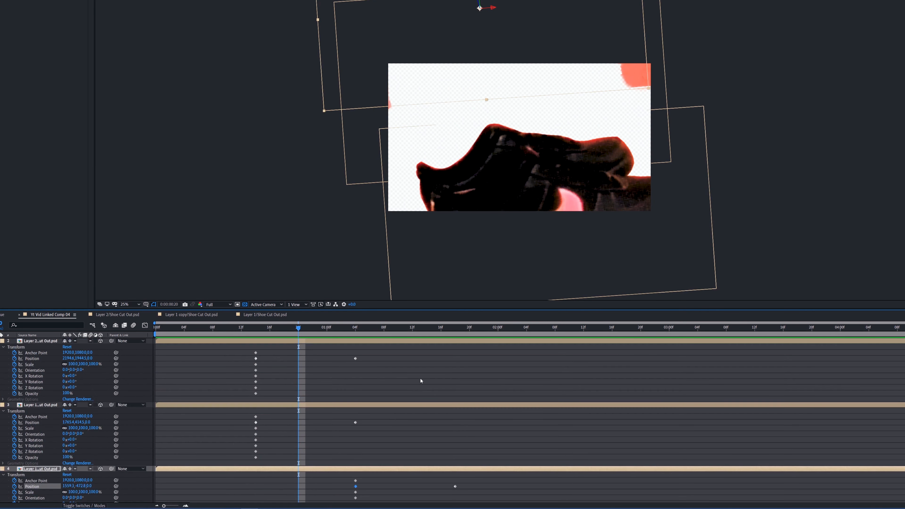
drag(459, 358, 321, 438)
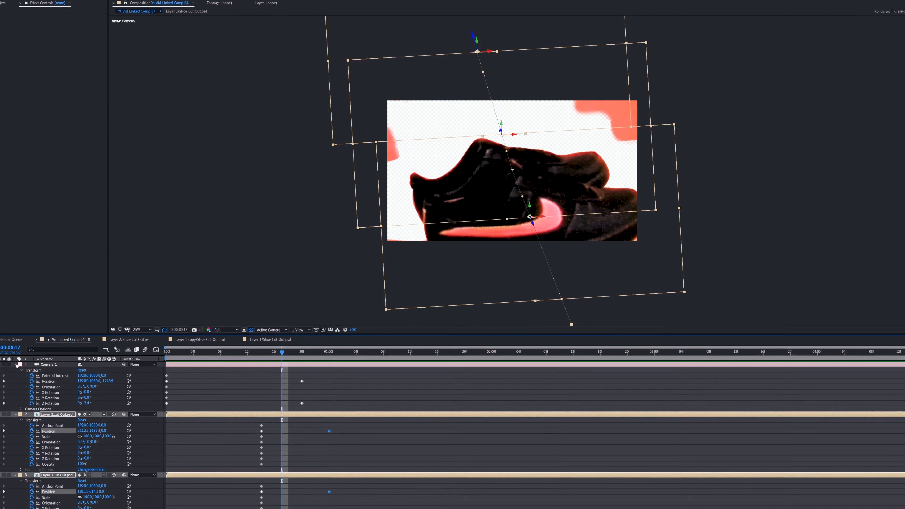
Collapse Camera 1's properties and enable motion blur for the cut-out layers.
click(15, 364)
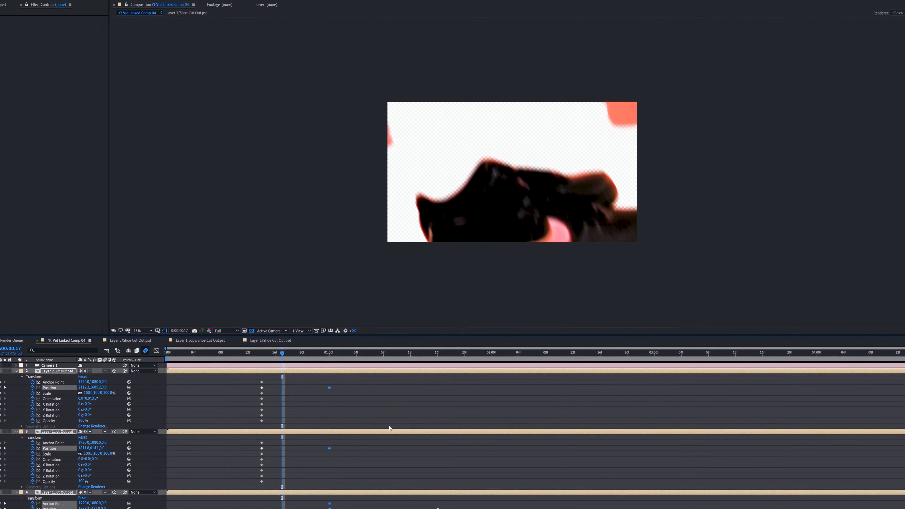
key(Page_Down)
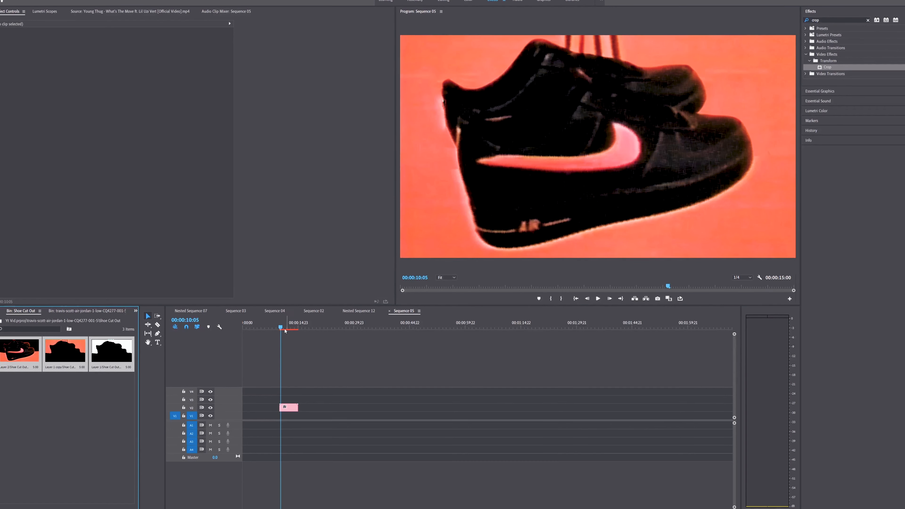
In Premiere Pro, play the linked composition in Sequence 05 and move its clip to the sequence start on V3.
click(279, 328)
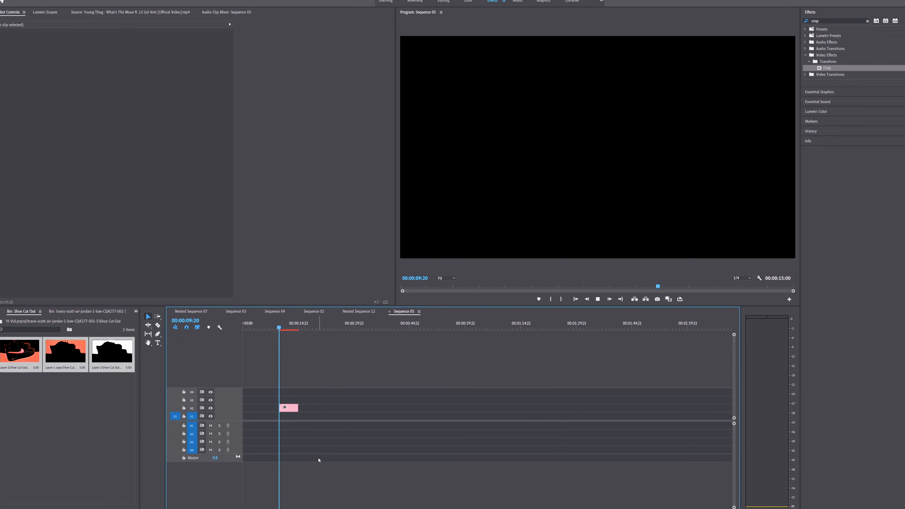
key(space)
drag(287, 414, 250, 406)
Add the Layer 1 and tumblr clips from the Travis Cut Out bin to V1 and V2 at 00:00:06:13.
click(31, 315)
click(85, 313)
double_click(106, 363)
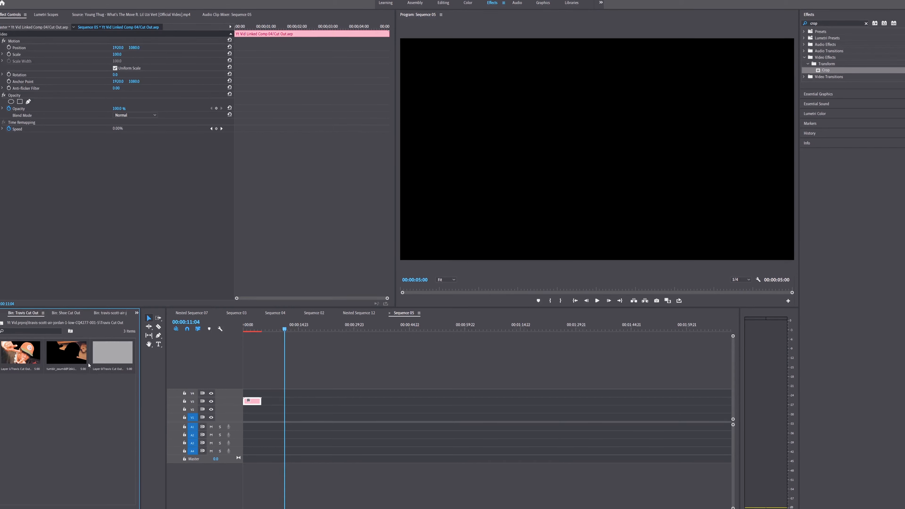
drag(24, 399, 276, 420)
Scale both Travis Cut Out clips to the frame size and replace them with an After Effects composition.
right_click(277, 417)
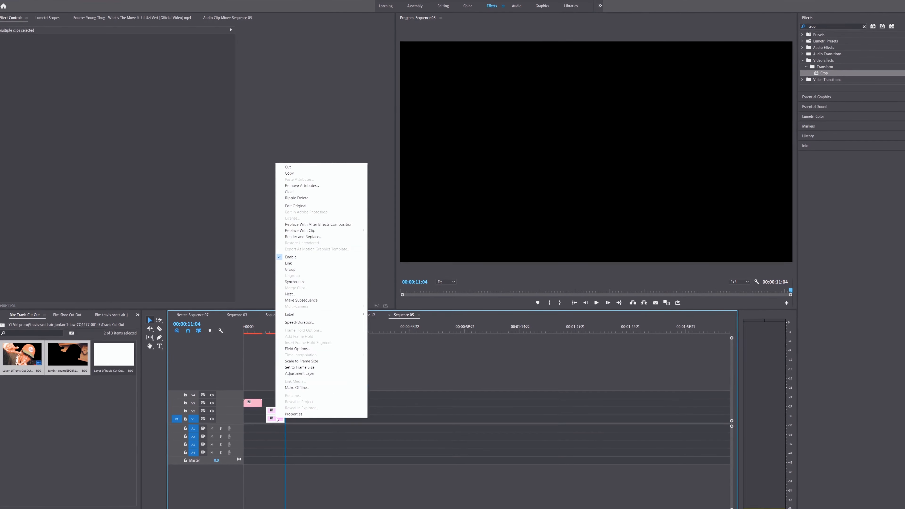
click(296, 367)
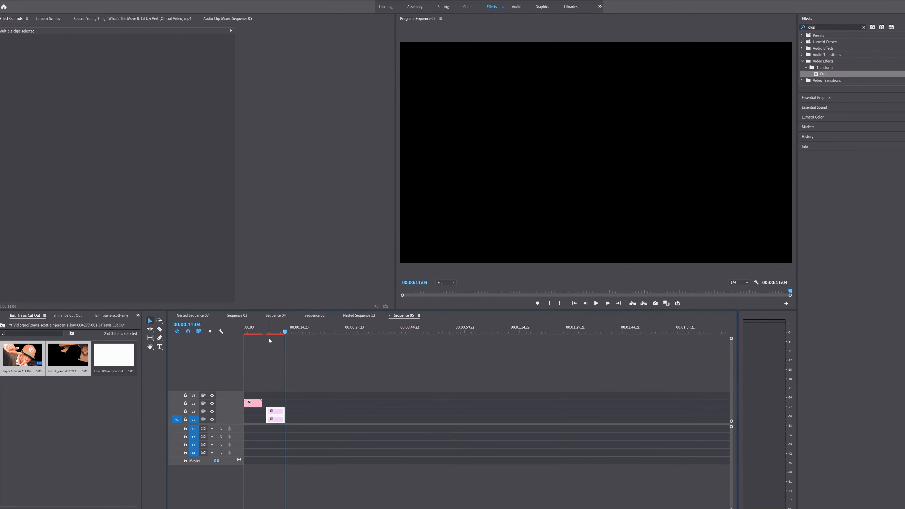
key(Up)
right_click(276, 413)
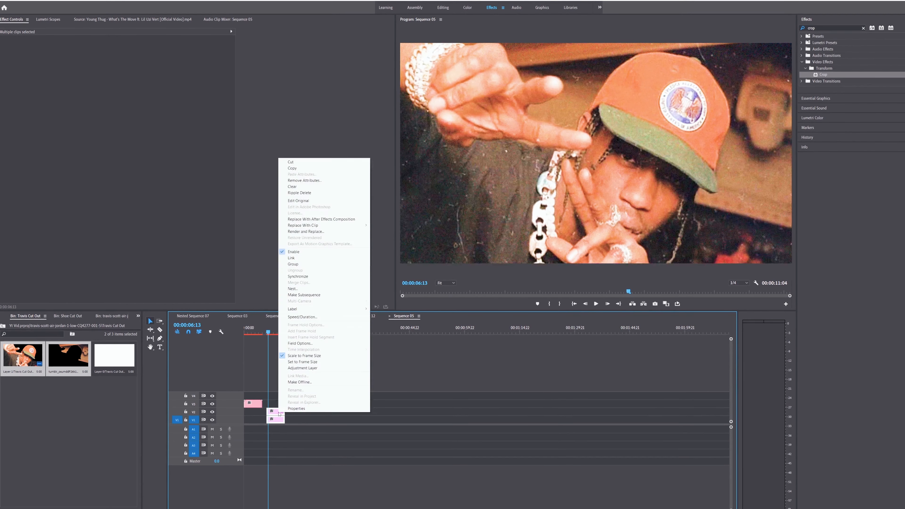
click(318, 220)
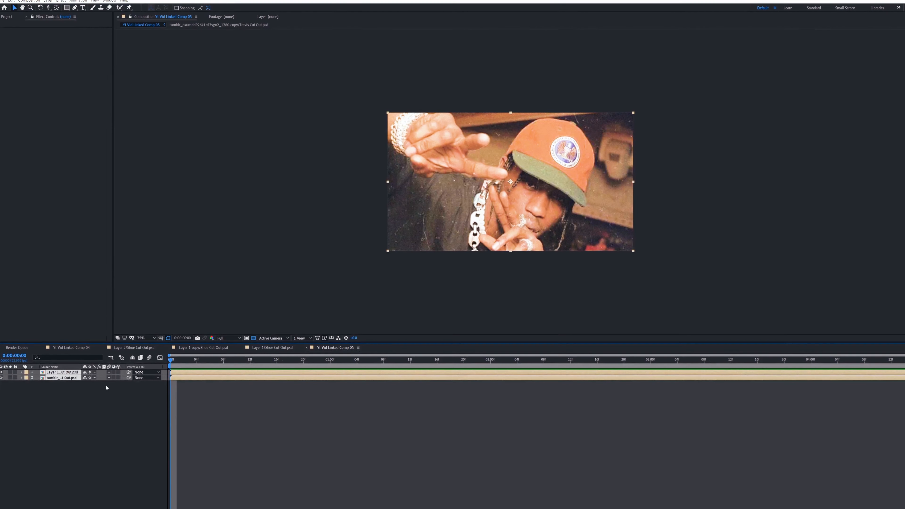
In After Effects, enable motion blur and 3D for the layers inside the Layer 1 and tumblr precomps, returning to Yt Vid Linked Comp 05.
double_click(108, 372)
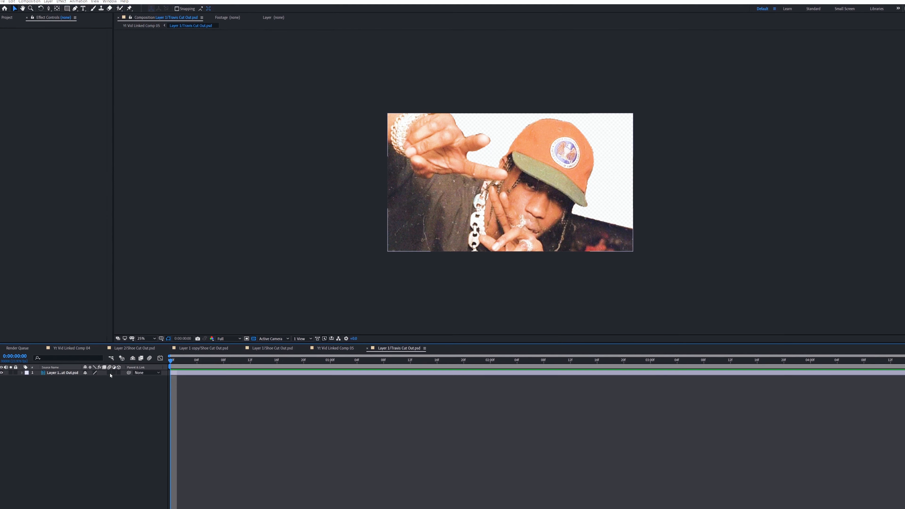
click(109, 373)
click(119, 373)
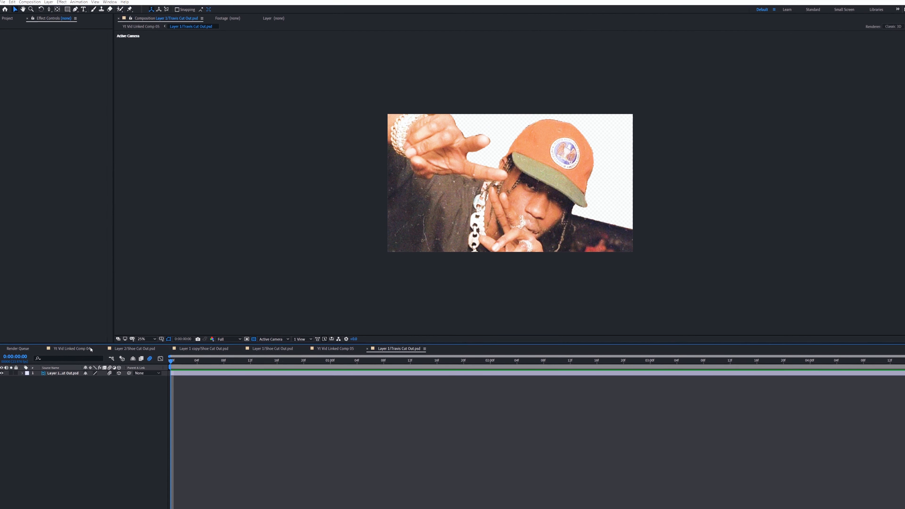
click(335, 349)
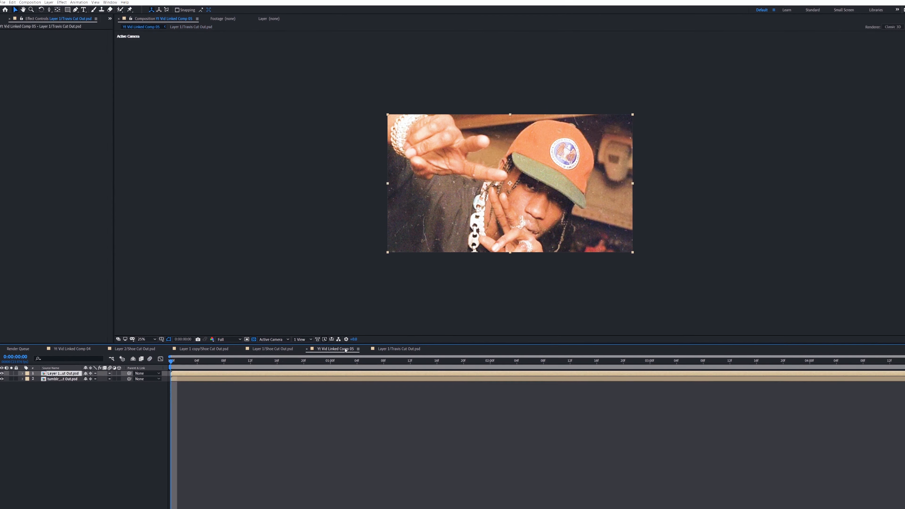
double_click(71, 379)
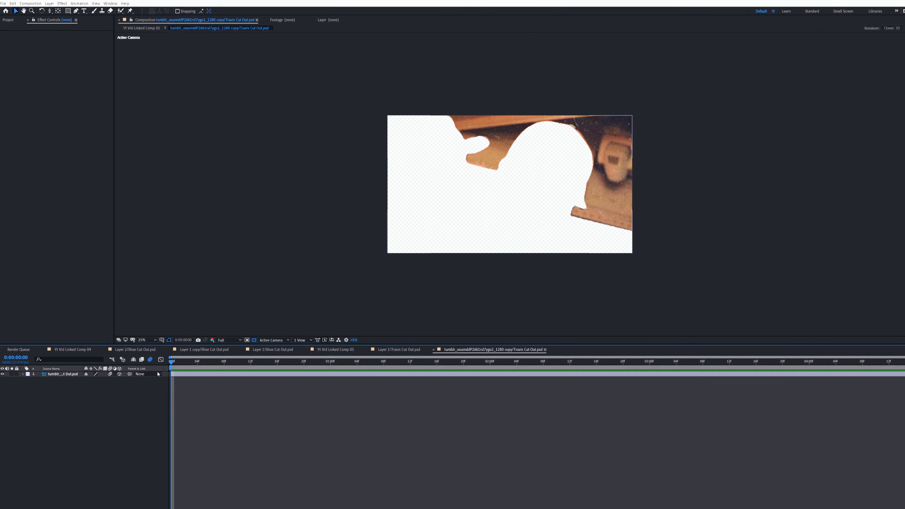
click(335, 349)
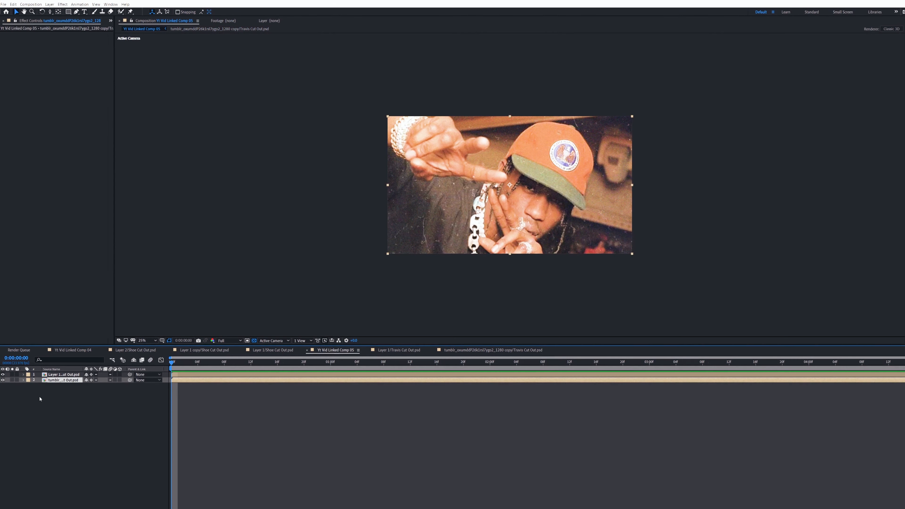
Add a new camera layer to Yt Vid Linked Comp 05.
right_click(46, 394)
mouse_move(85, 398)
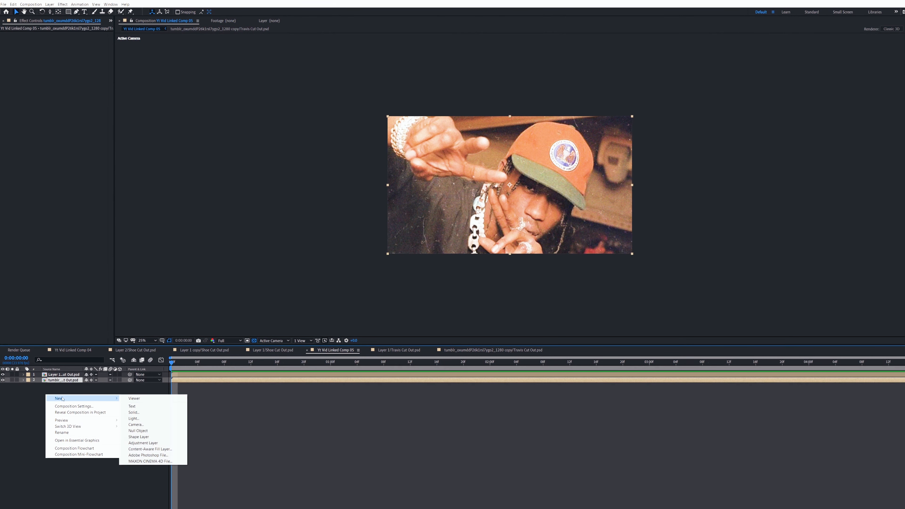
click(151, 425)
click(181, 146)
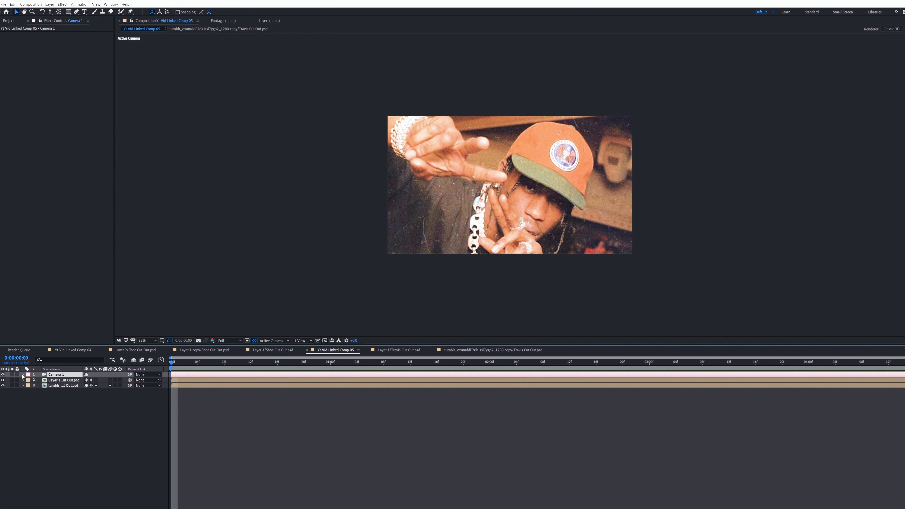
Show Camera 1's transform properties and add keyframes to all of them at 0:00:00:00.
click(23, 375)
click(28, 380)
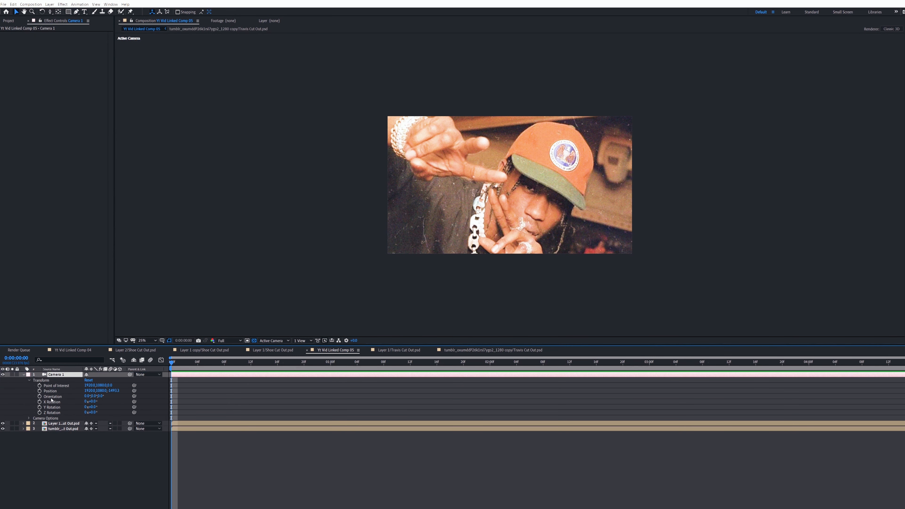
drag(40, 398, 40, 413)
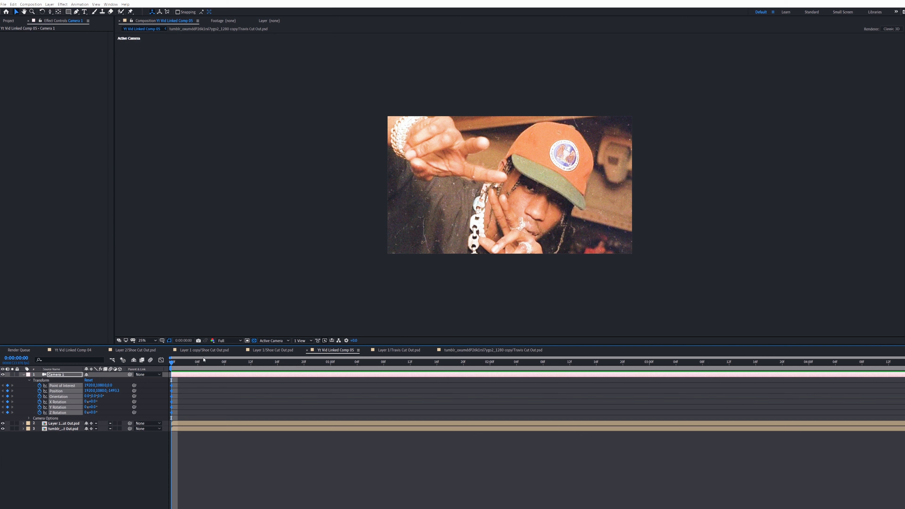
At 0:00:00:23, dolly Camera 1 in toward the image and set its Z Rotation to 8°.
drag(252, 363, 324, 362)
click(49, 11)
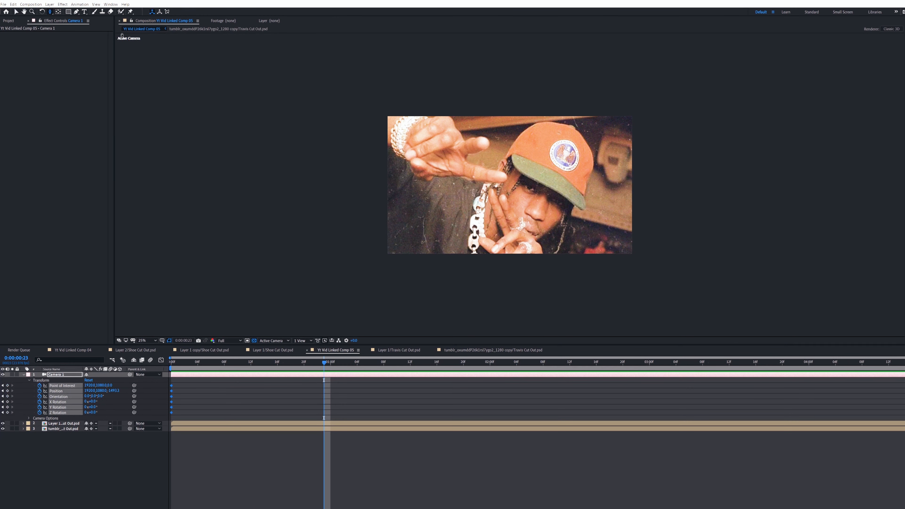
drag(545, 236, 538, 203)
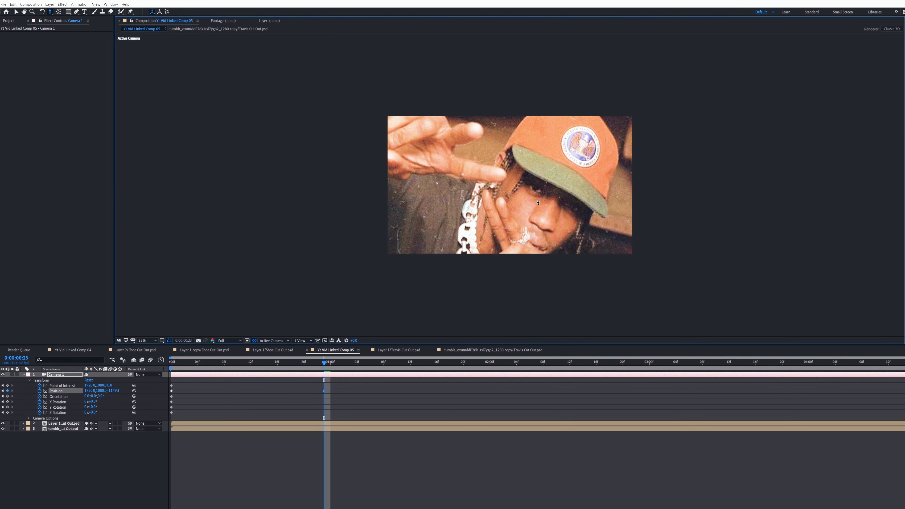
drag(95, 413, 100, 414)
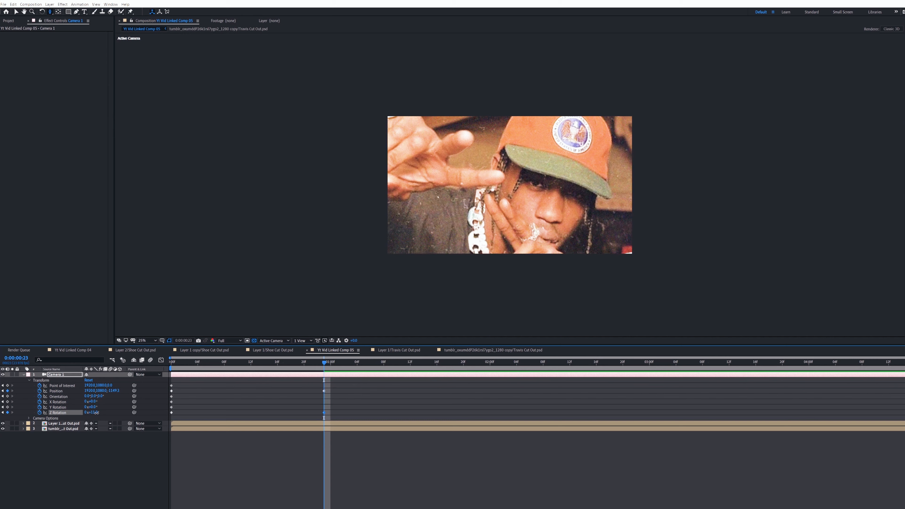
drag(96, 413, 96, 413)
At 0:00:00:18, add keyframes to all transform properties of the Layer 1 cut-out layer.
drag(320, 368, 291, 368)
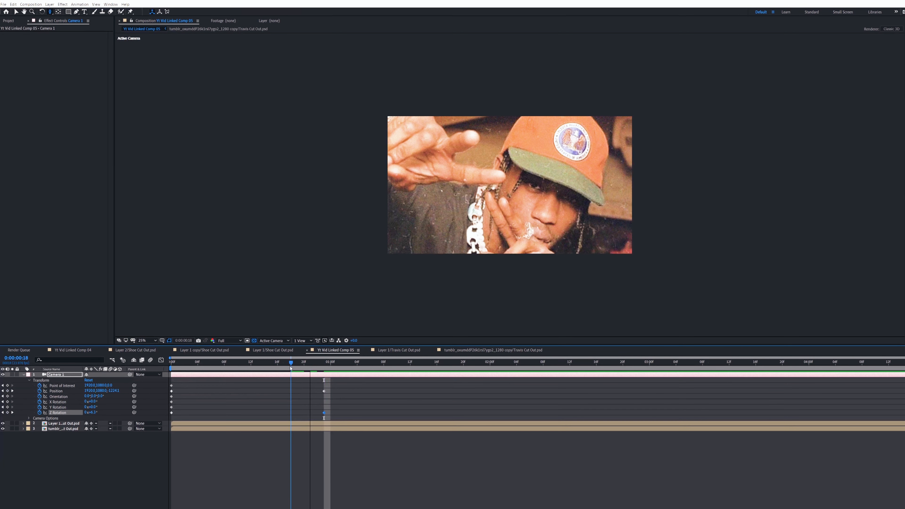
click(23, 423)
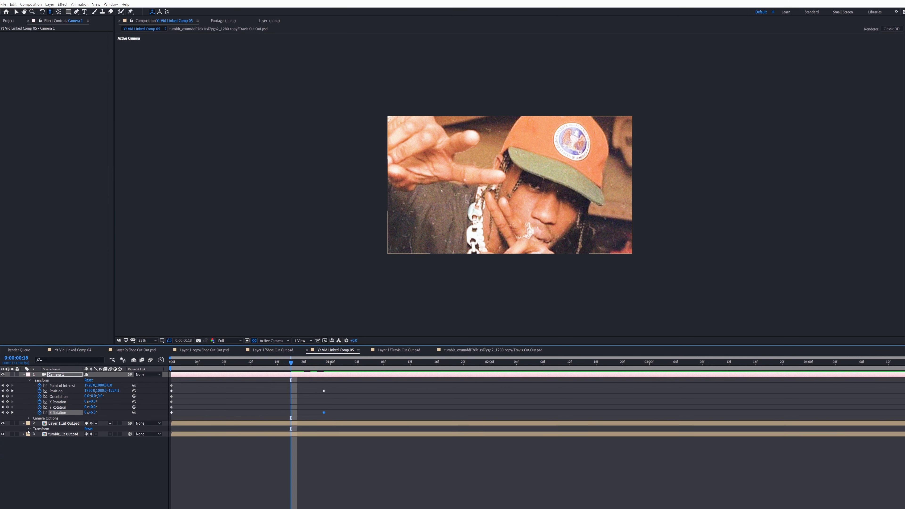
click(29, 429)
drag(40, 434, 40, 456)
At 0:00:01:05, move the Layer 1 cut-out diagonally down and left until it lies beyond the frame.
drag(325, 363, 363, 363)
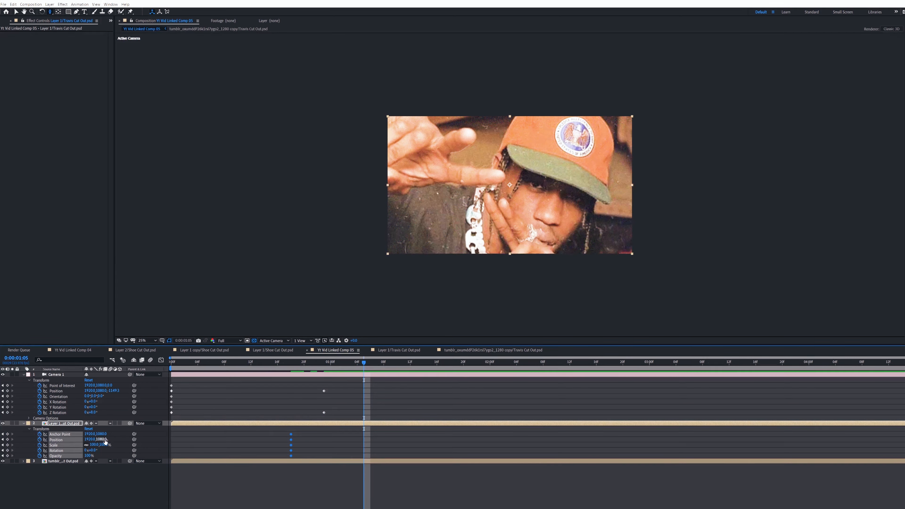
drag(101, 440, 130, 440)
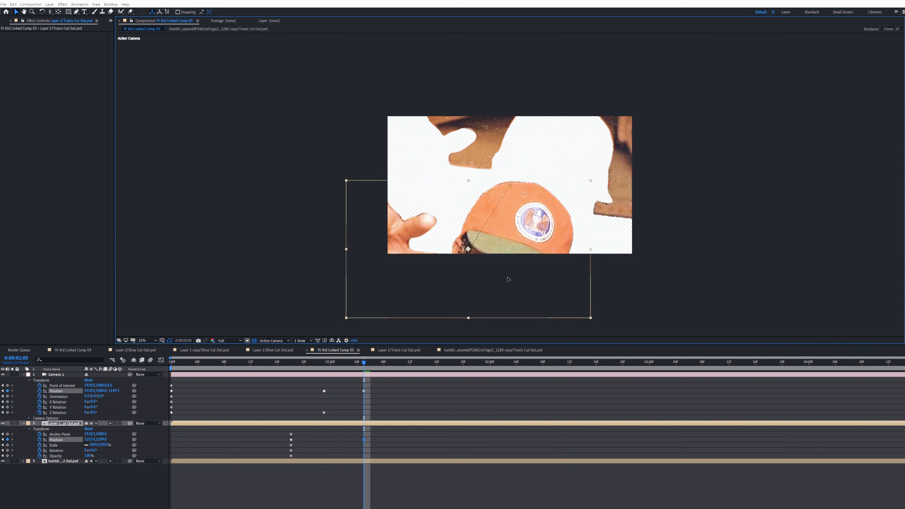
drag(507, 282, 487, 336)
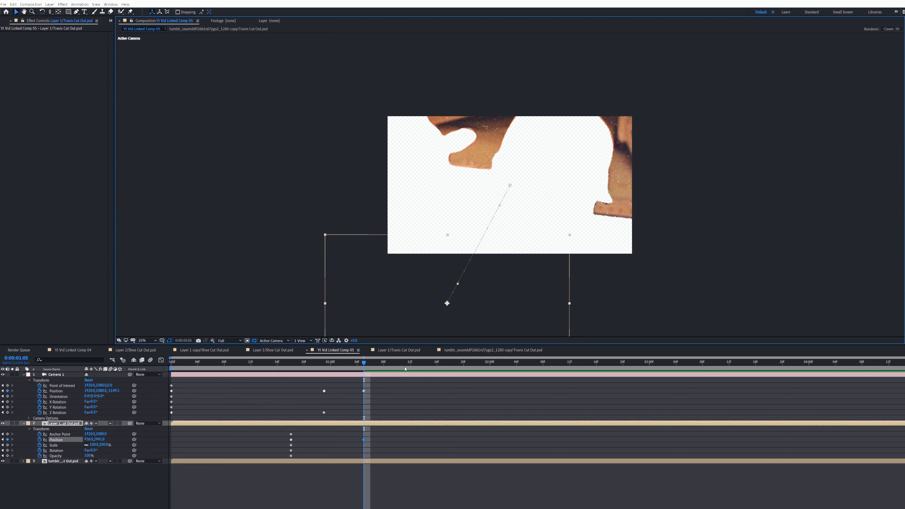
Keyframe all tumblr layer transform properties at 0:00:00:18 and move the layer up and right out of frame at 0:00:01:05.
drag(363, 363, 369, 364)
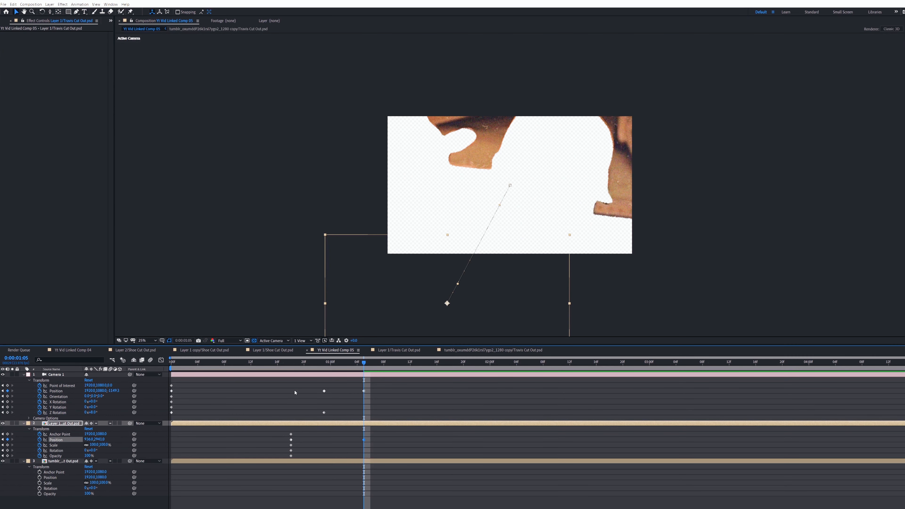
click(291, 364)
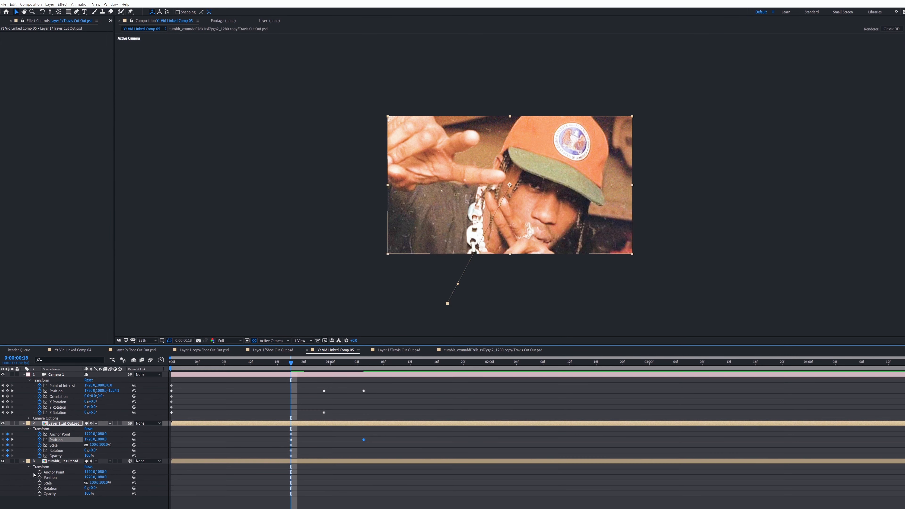
drag(39, 472, 39, 494)
drag(351, 365, 364, 365)
drag(492, 132, 526, 63)
Enable motion blur for the whole composition and preview the animation.
click(151, 360)
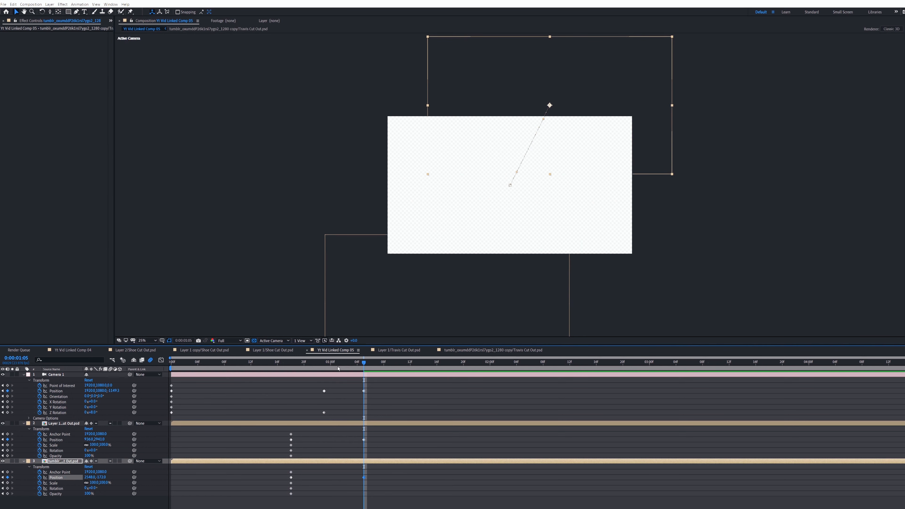
key(space)
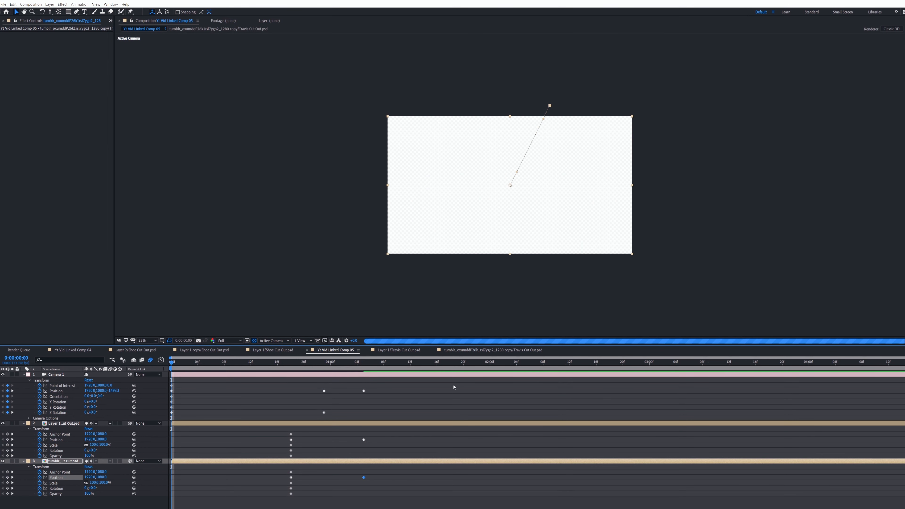
Apply Easy Ease to all camera and cut-out layer keyframes and enable 3D for the Layer 1 and tumblr layers.
drag(451, 380, 170, 421)
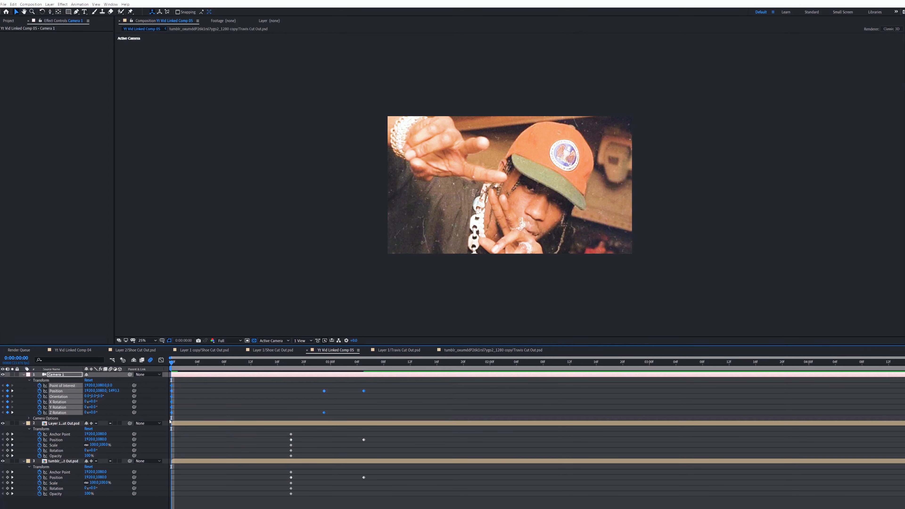
drag(271, 431, 423, 508)
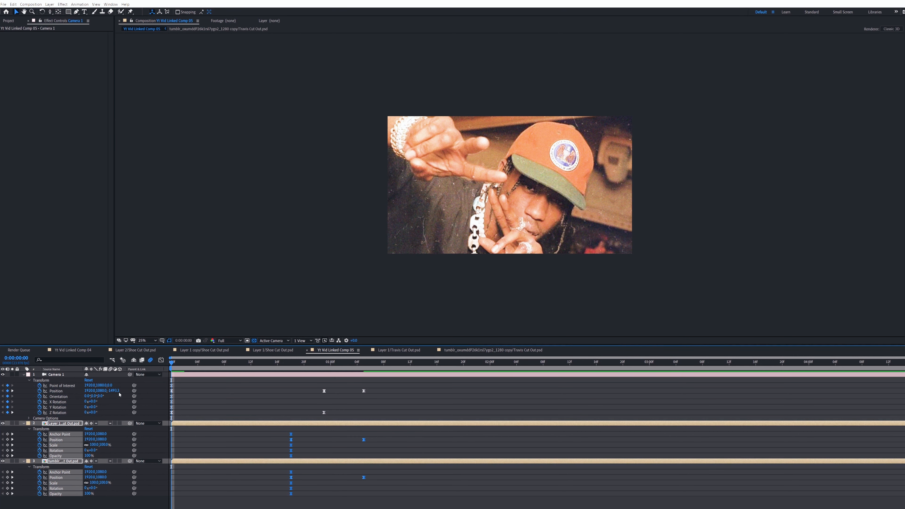
key(Page_Down)
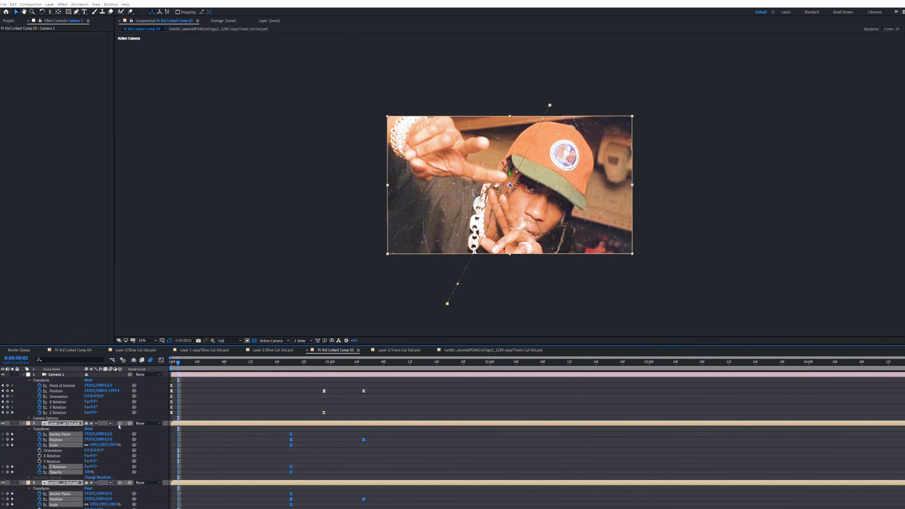
click(119, 424)
Select the camera and cut-out layer keyframes and adjust the timing of the animation.
drag(171, 383, 217, 419)
drag(173, 383, 413, 508)
drag(171, 391, 264, 390)
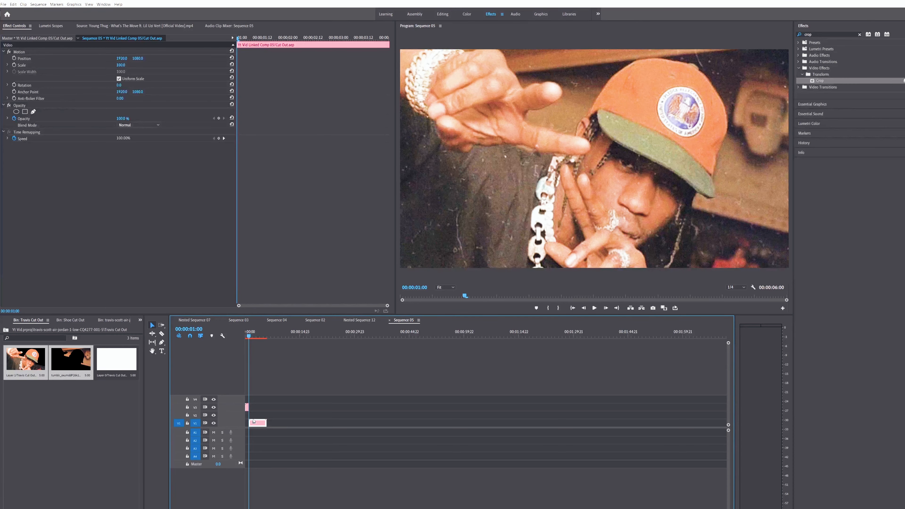
Switch to Premiere Pro, move the linked composition clip to V2 at the start of Sequence 05, and return to 00:00:00:00.
drag(258, 424, 254, 415)
click(242, 334)
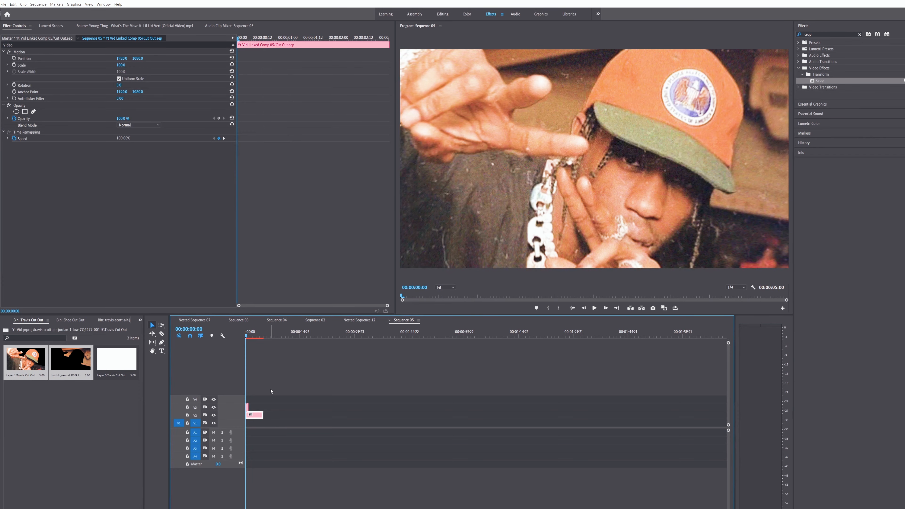